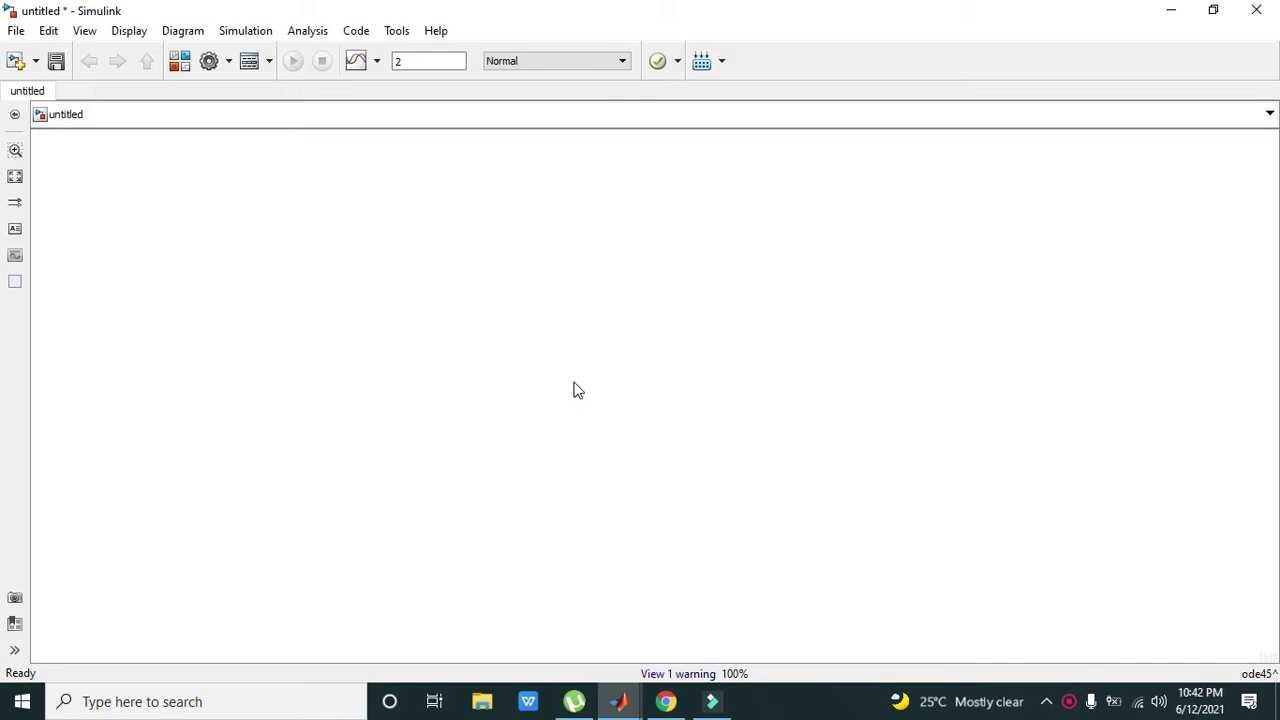
Step: Open the Library Browser and search for 'resistor'
{"action": "left_click", "coordinate": [84, 35]}
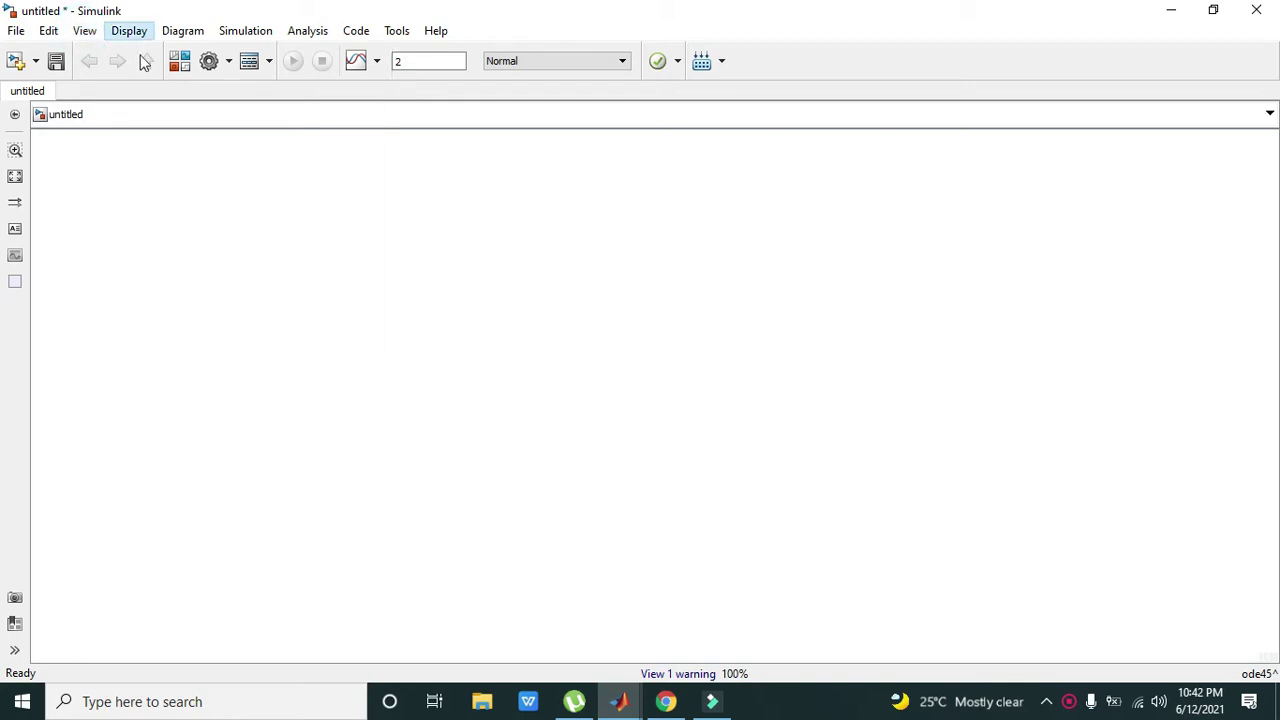
{"action": "mouse_move", "coordinate": [129, 30]}
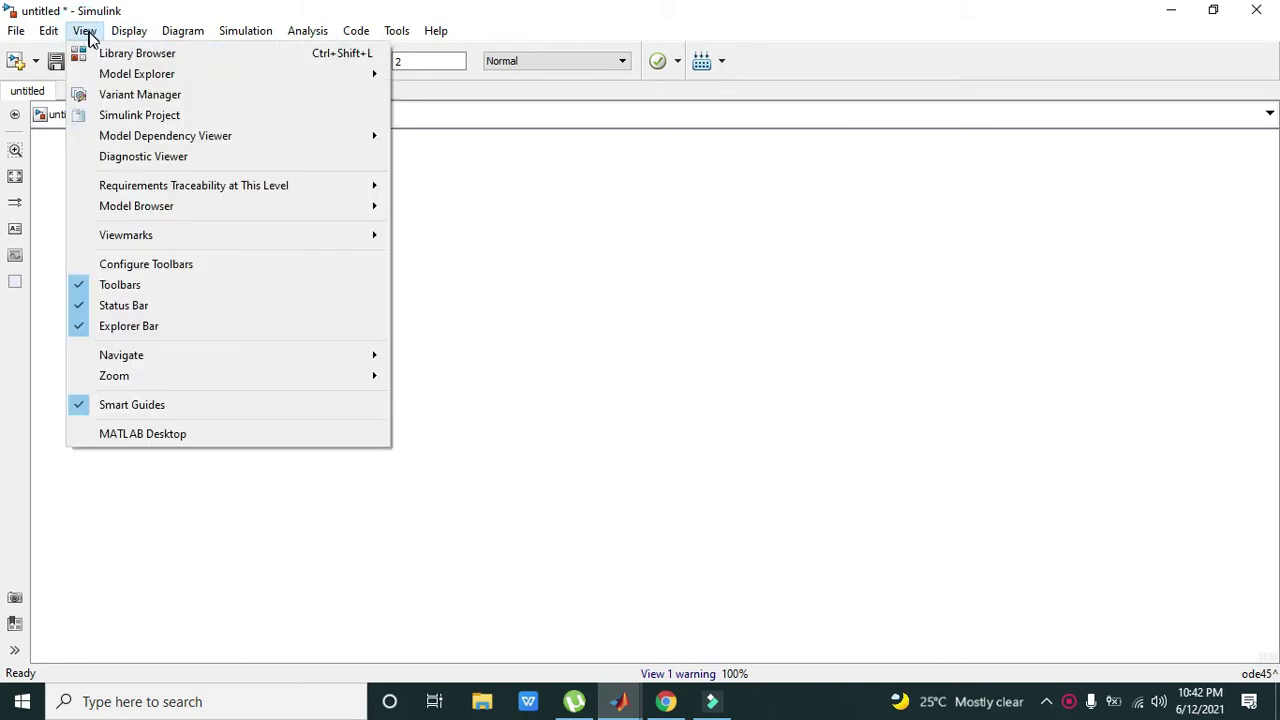
{"action": "left_click", "coordinate": [110, 53]}
{"action": "triple_click", "coordinate": [256, 140]}
{"action": "type", "text": "ress"}
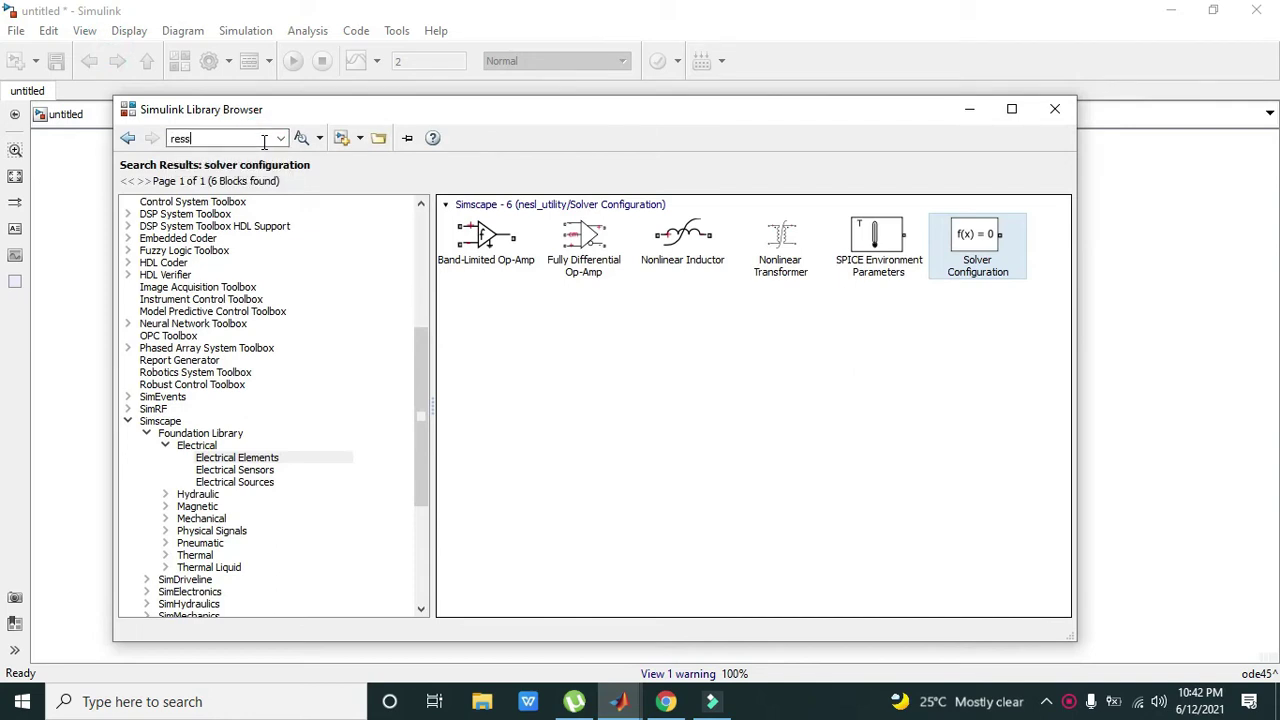
{"action": "key", "text": "BackSpace"}
{"action": "key", "text": "BackSpace"}
{"action": "key", "text": "BackSpace"}
{"action": "key", "text": "BackSpace"}
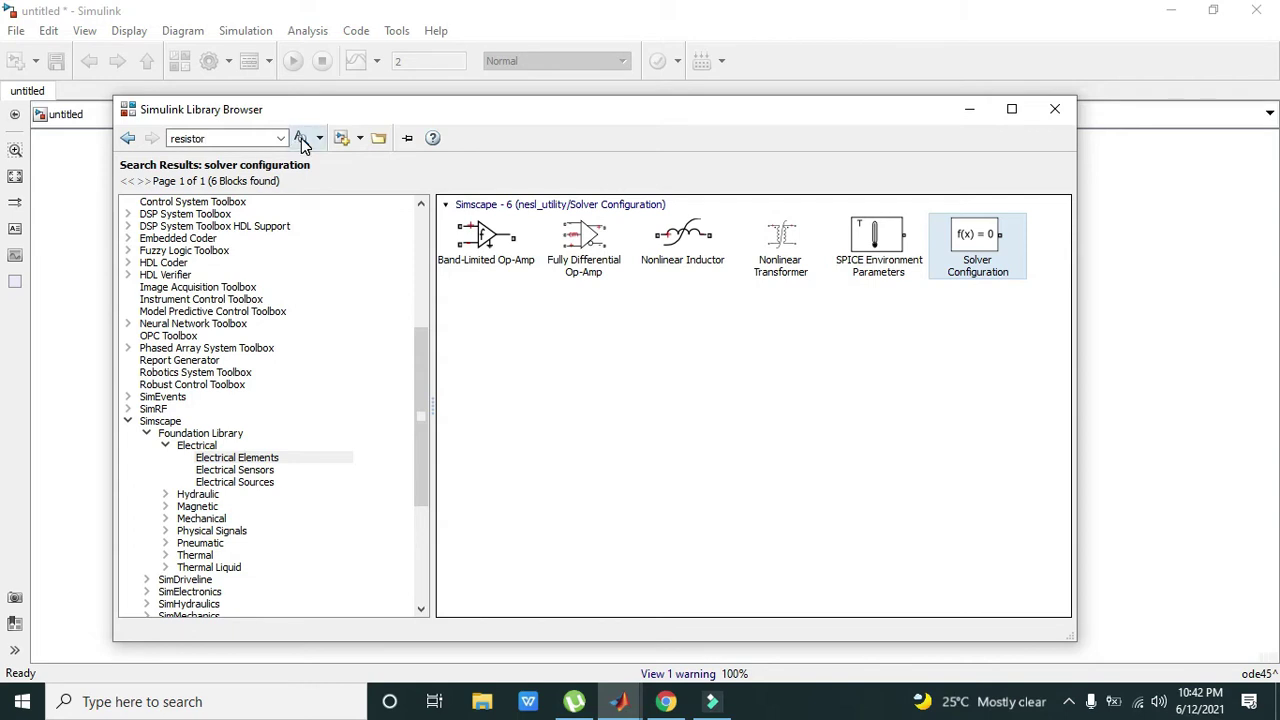
{"action": "left_click", "coordinate": [303, 142]}
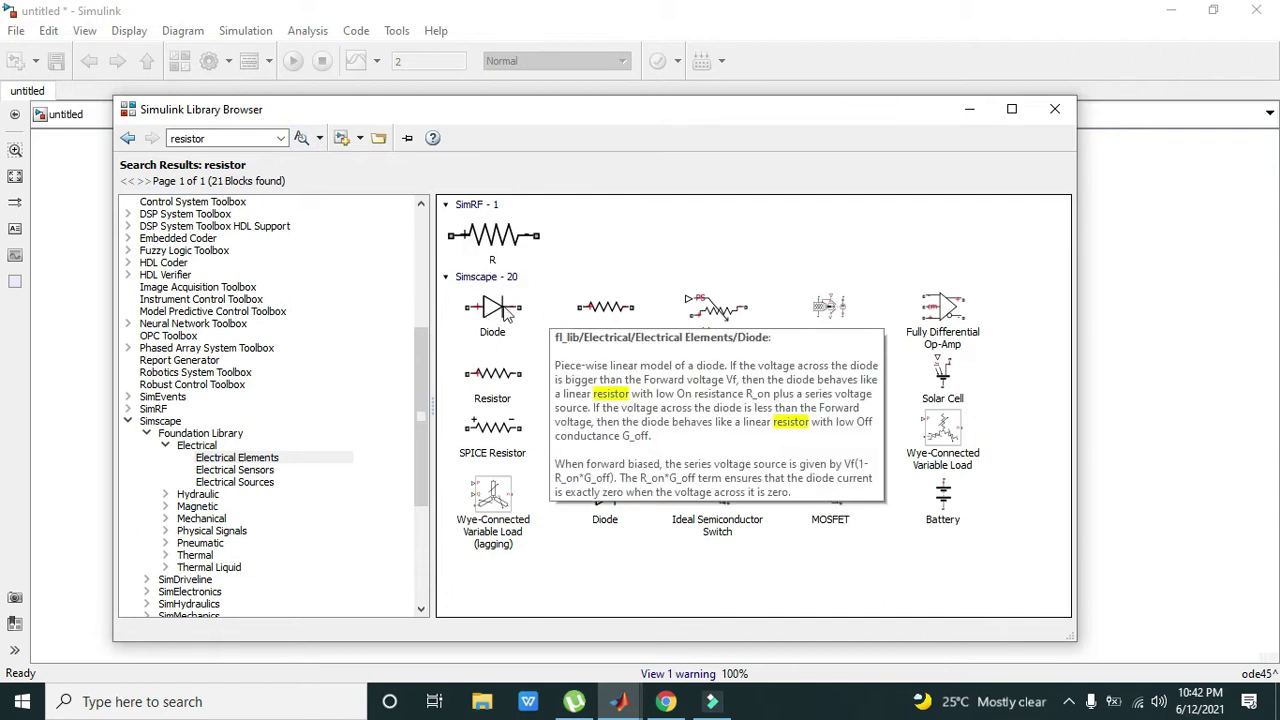
Step: Add the Simscape Resistor block to the untitled model and hide the browser
{"action": "right_click", "coordinate": [604, 314]}
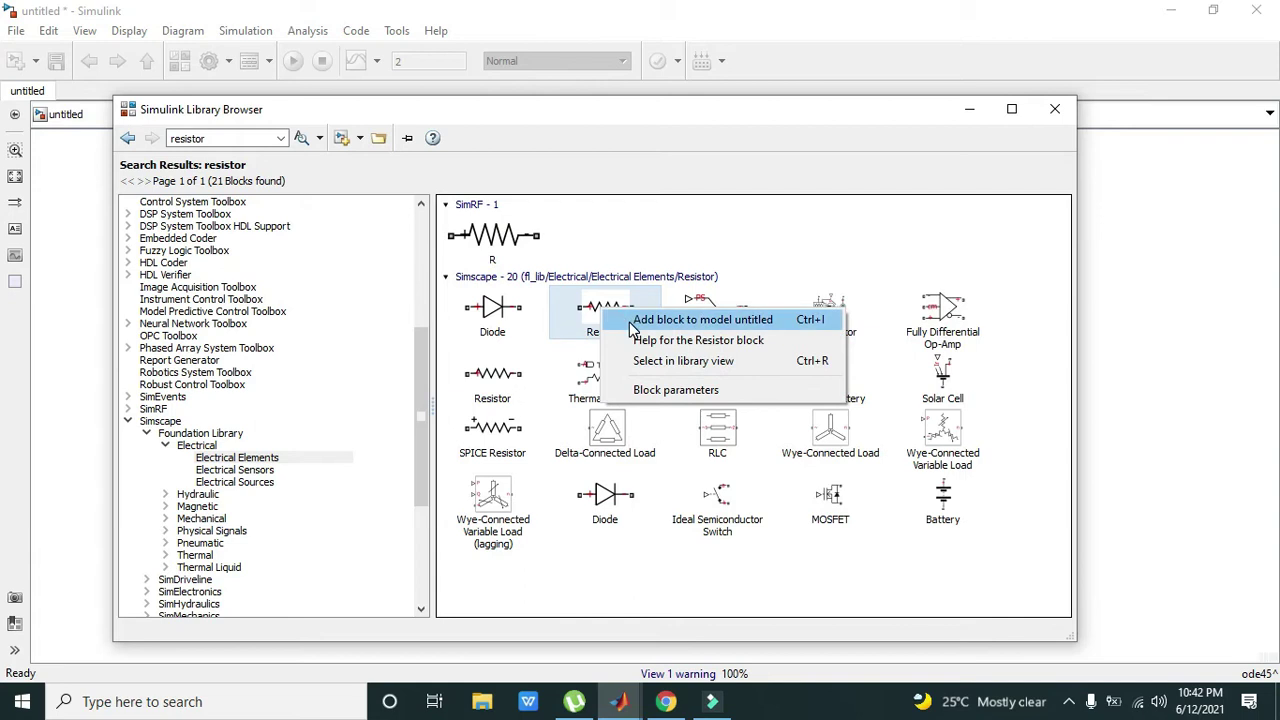
{"action": "left_click", "coordinate": [632, 320]}
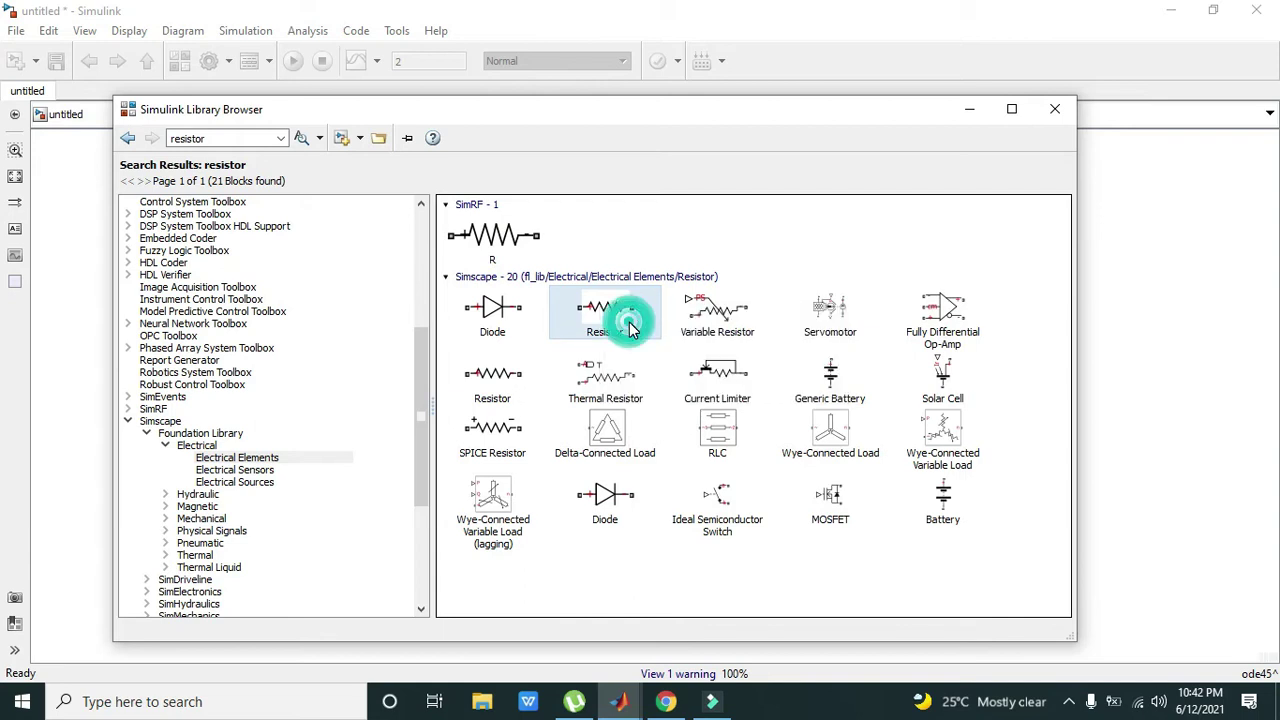
{"action": "left_click", "coordinate": [969, 112]}
{"action": "left_click", "coordinate": [659, 400]}
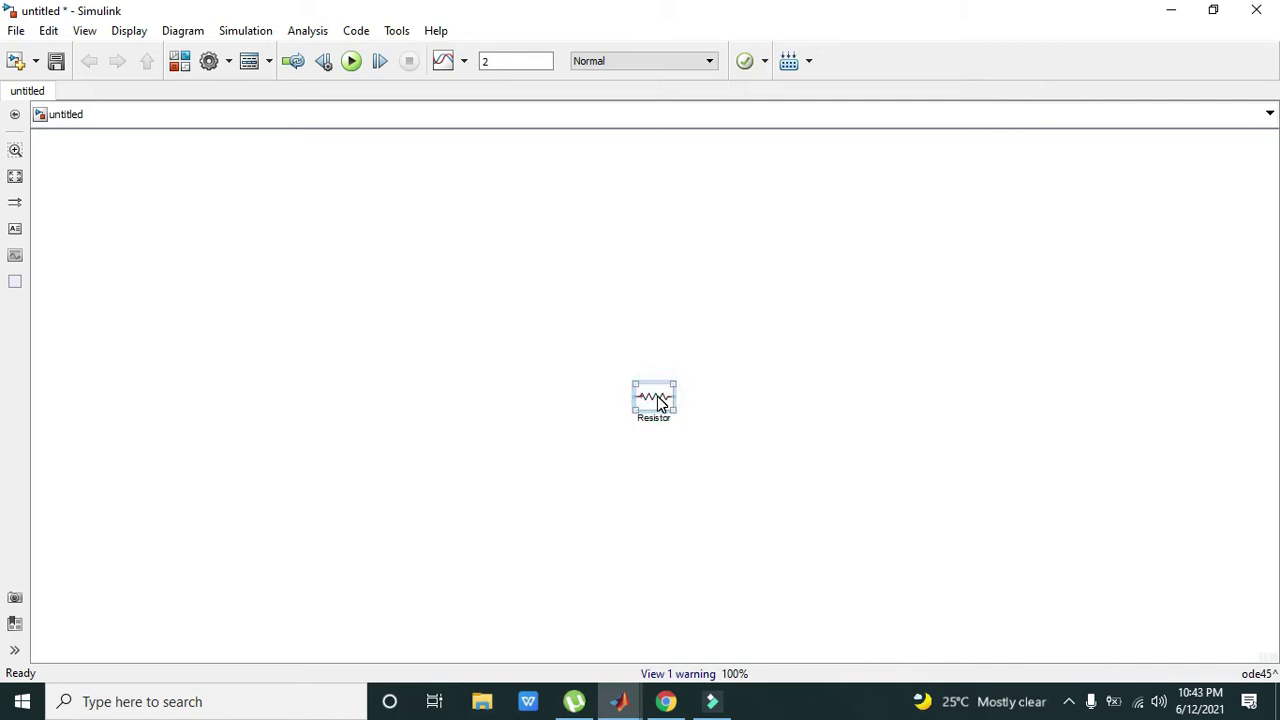
{"action": "scroll", "coordinate": [659, 400], "scroll_direction": "up", "scroll_amount": 5}
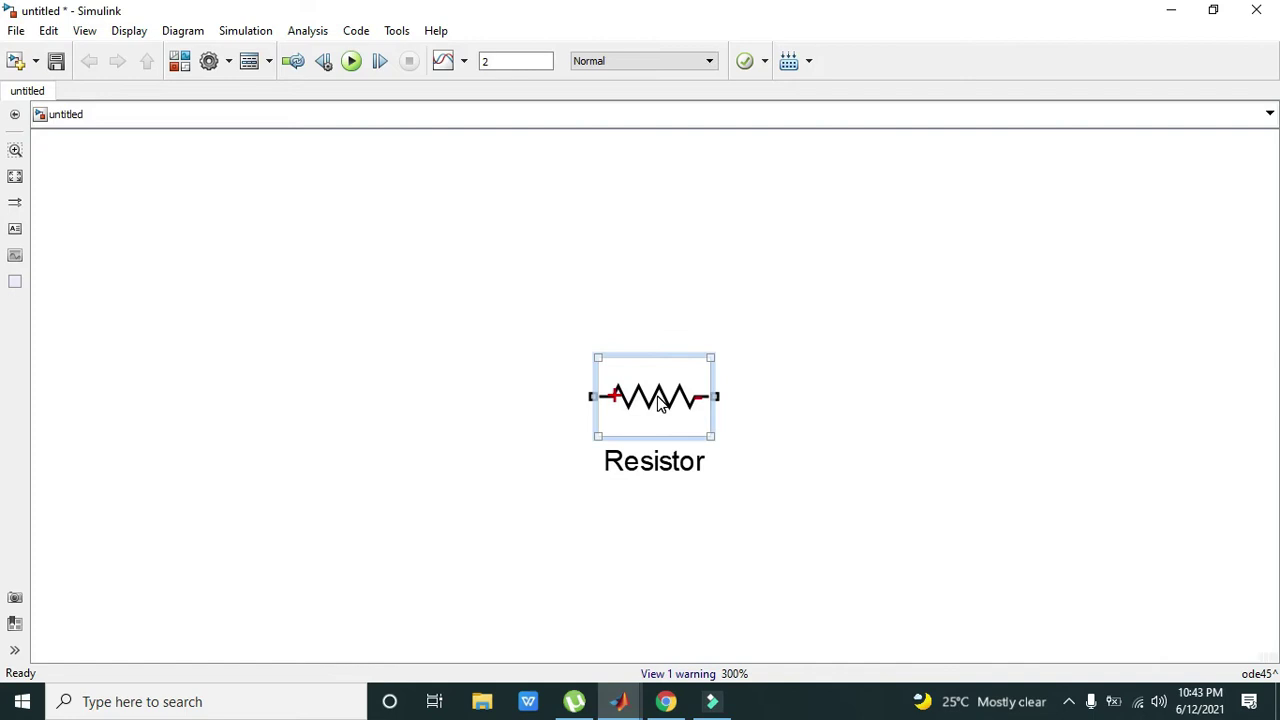
{"action": "scroll", "coordinate": [659, 400], "scroll_direction": "down", "scroll_amount": 1}
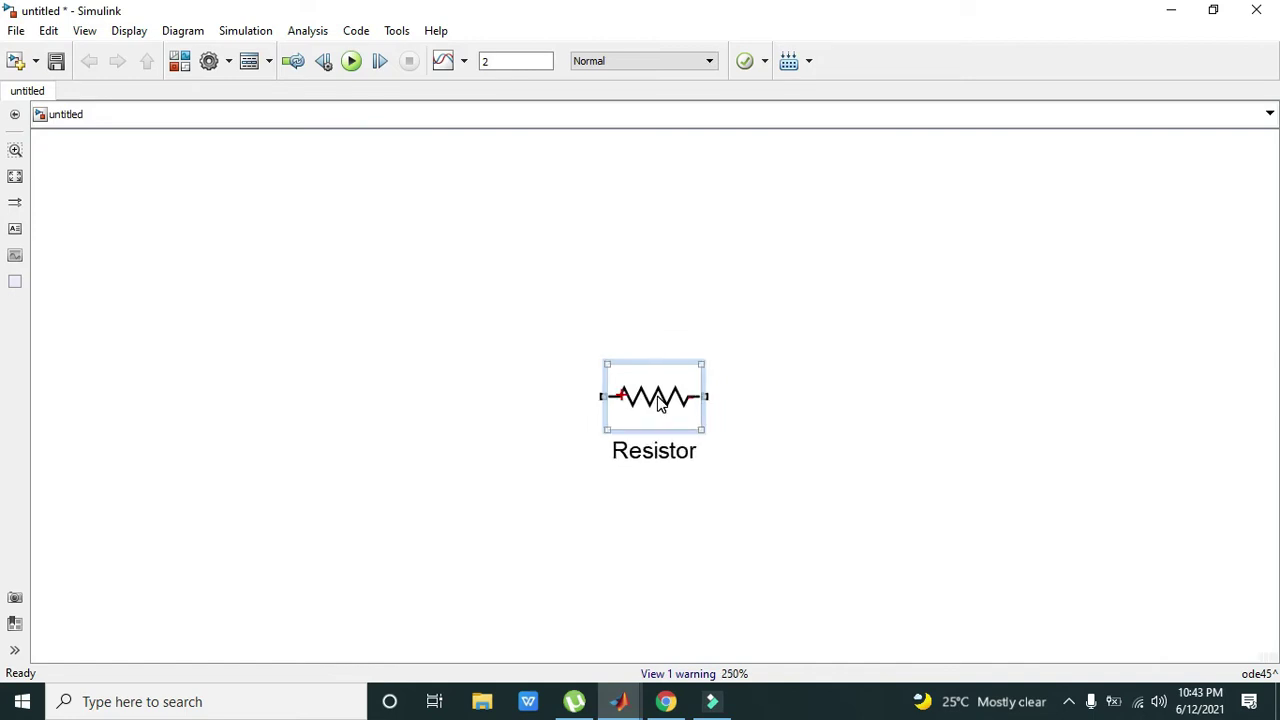
Step: Reopen the Library Browser and search for 'source'
{"action": "left_click", "coordinate": [318, 172]}
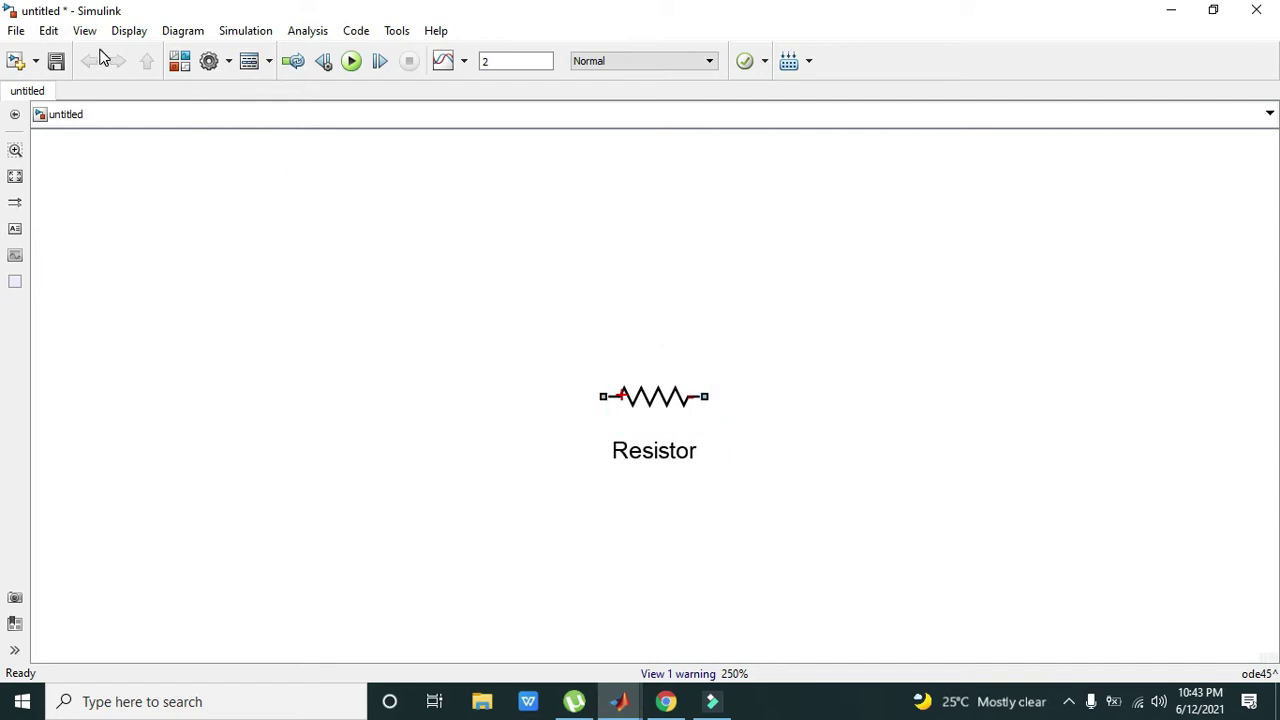
{"action": "left_click", "coordinate": [84, 30]}
{"action": "left_click", "coordinate": [112, 50]}
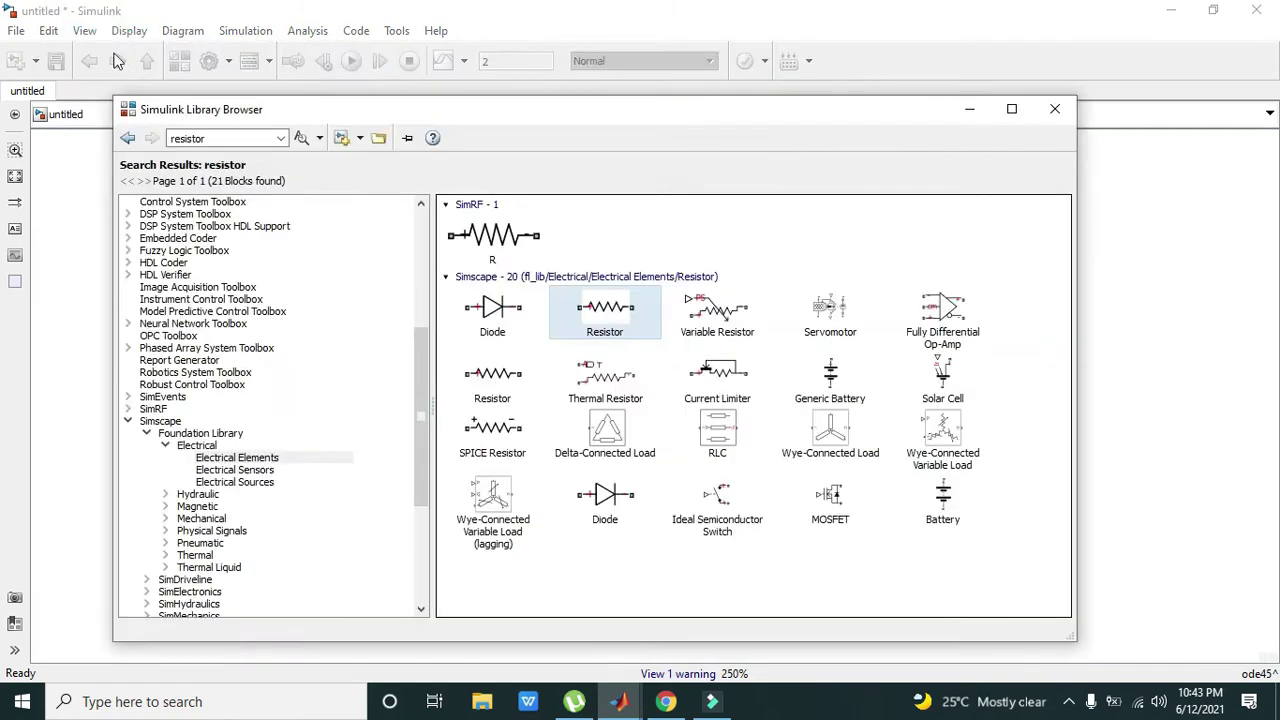
{"action": "double_click", "coordinate": [221, 137]}
{"action": "key", "text": "BackSpace"}
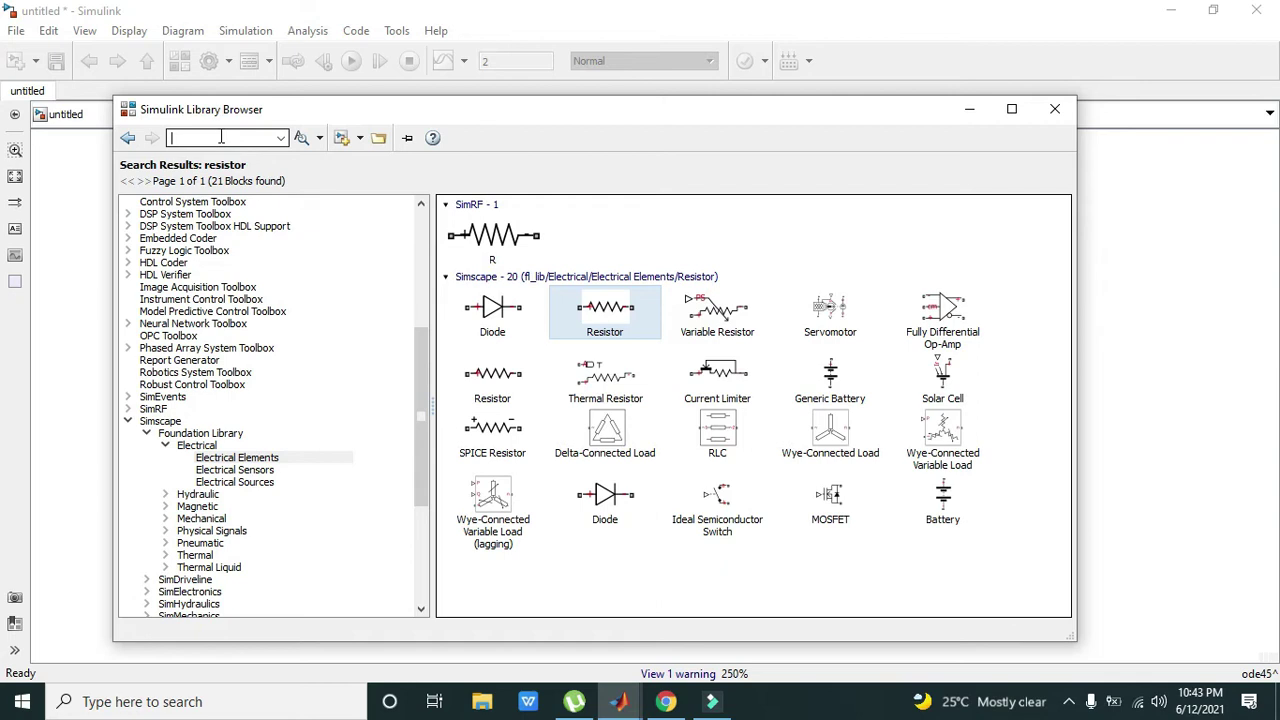
{"action": "type", "text": "souce"}
{"action": "key", "text": "BackSpace"}
{"action": "key", "text": "BackSpace"}
{"action": "key", "text": "BackSpace"}
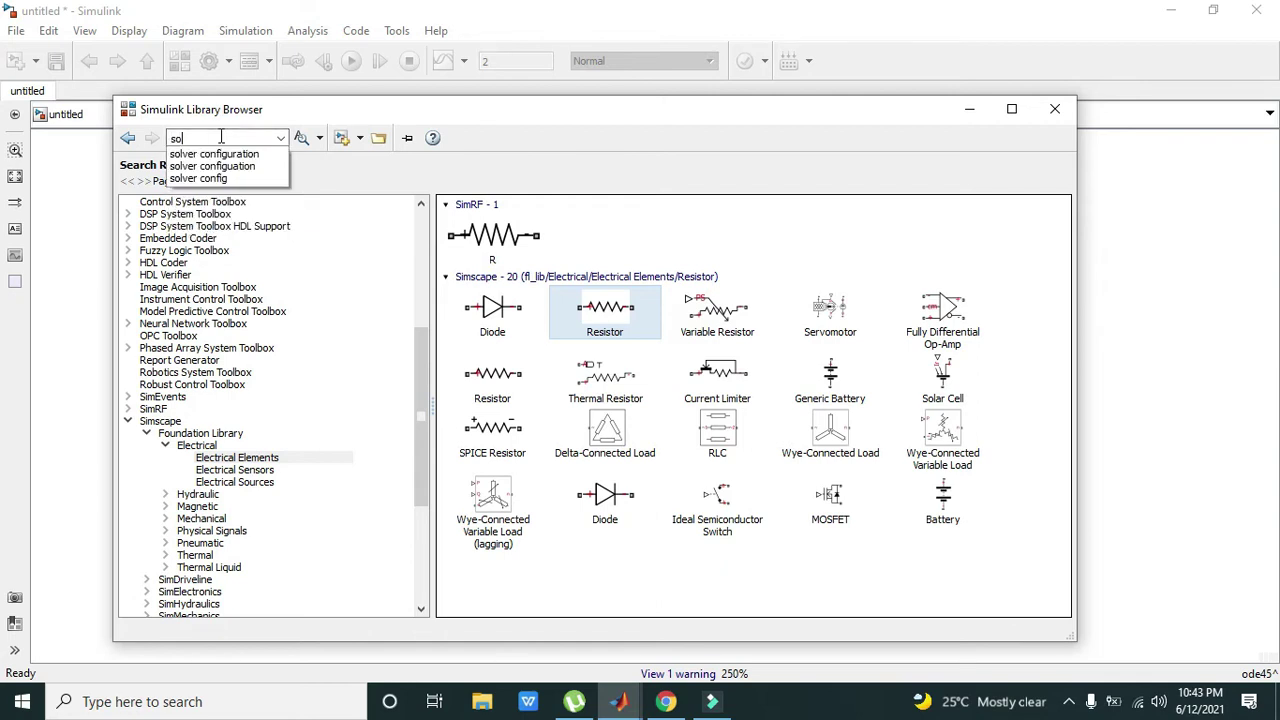
{"action": "type", "text": "uc"}
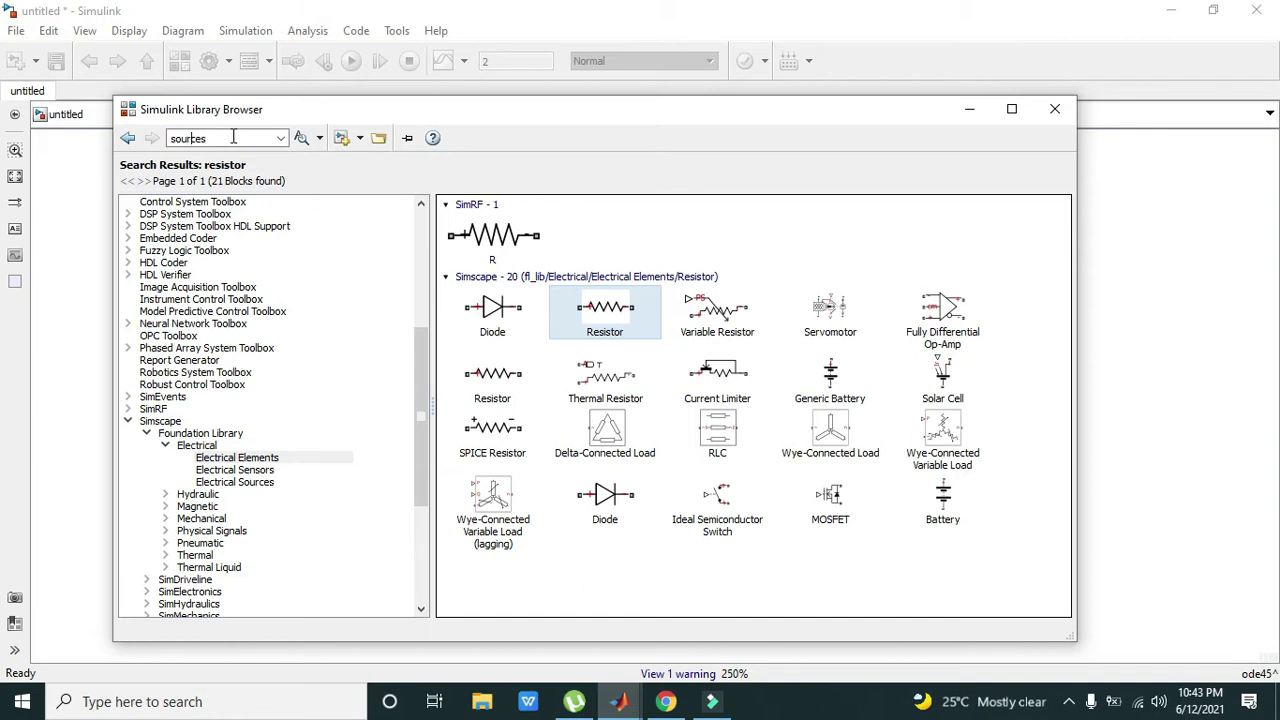
{"action": "left_click", "coordinate": [301, 137]}
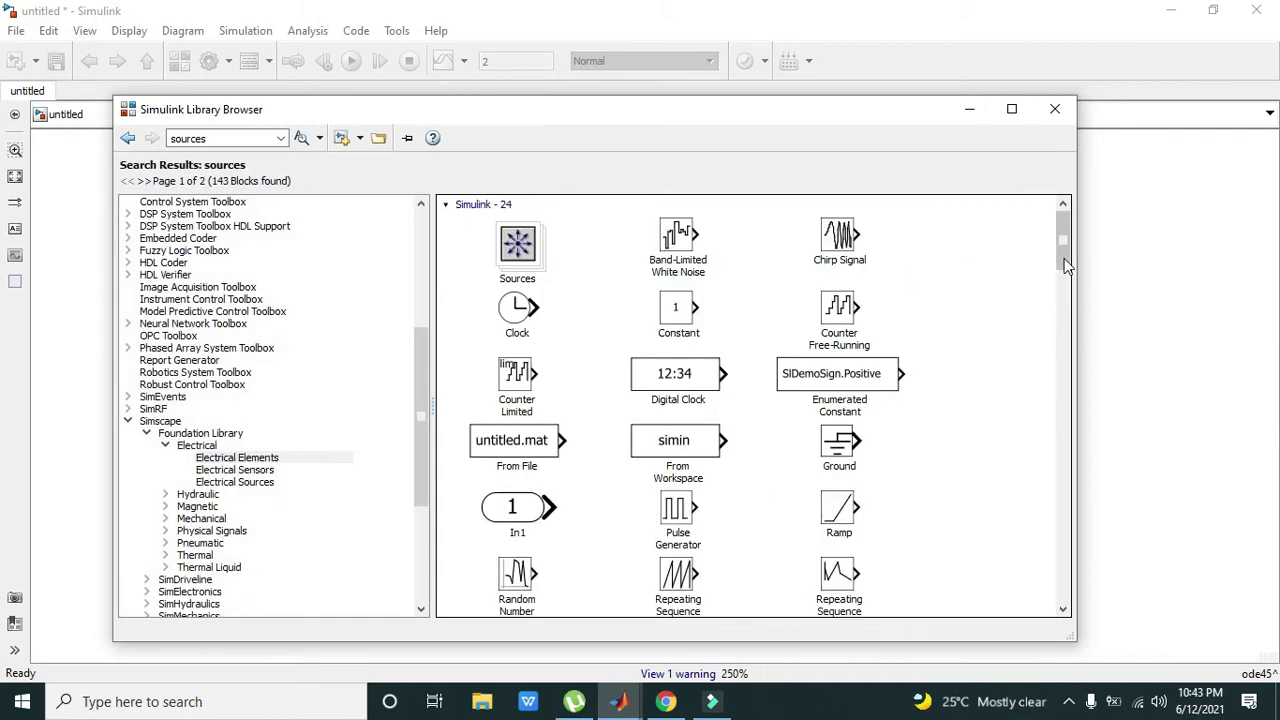
Step: Add the DC Voltage Source from Electrical Sources to the untitled model
{"action": "left_click_drag", "start_coordinate": [1063, 248], "coordinate": [1035, 612]}
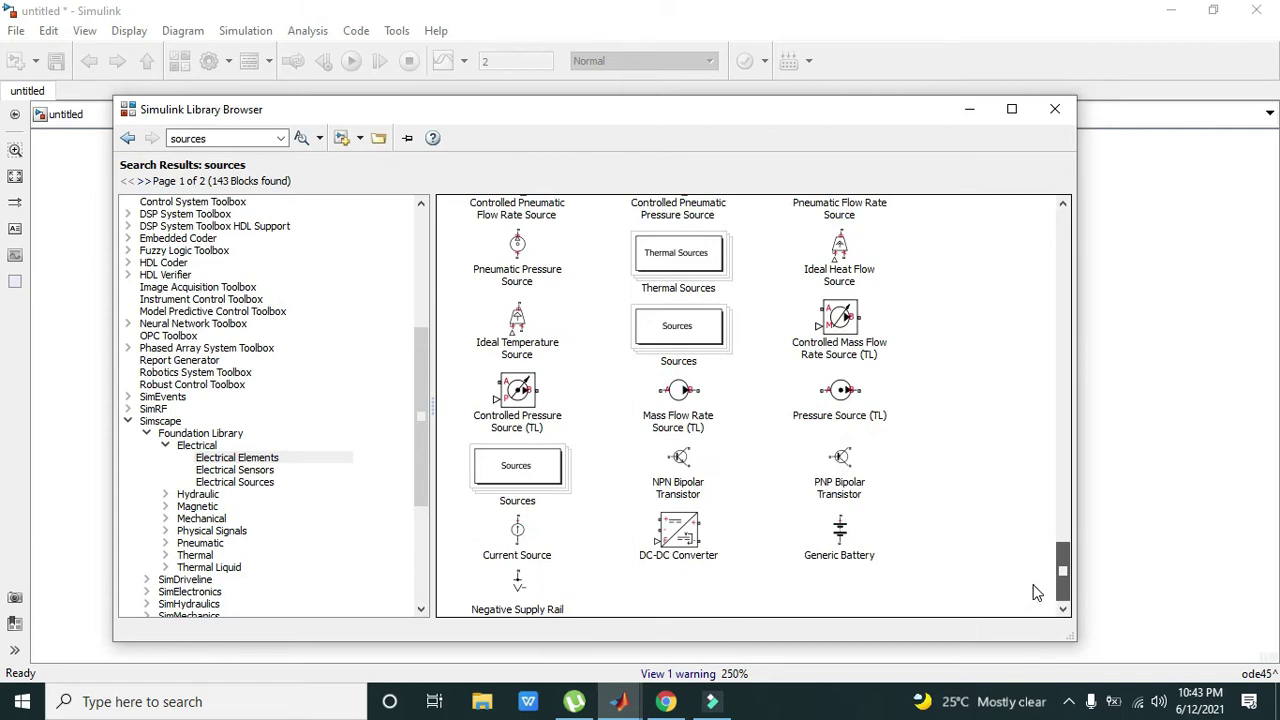
{"action": "mouse_move", "coordinate": [845, 590]}
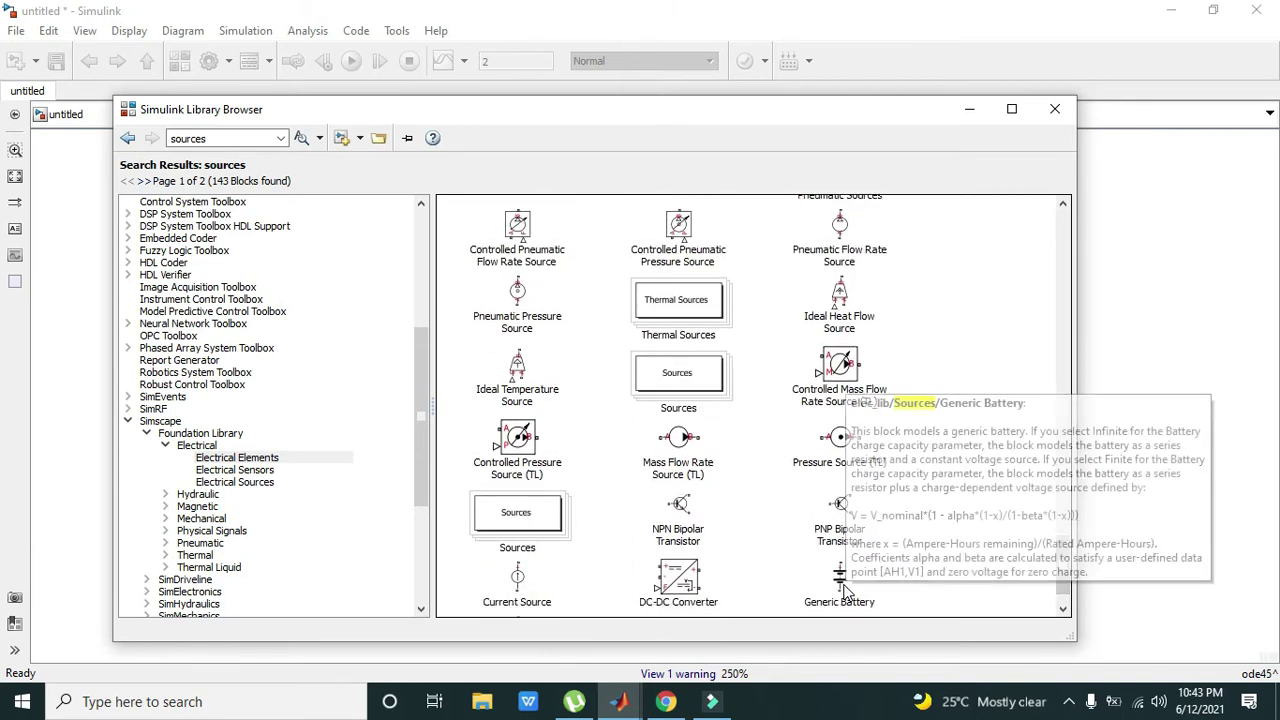
{"action": "left_click", "coordinate": [258, 483]}
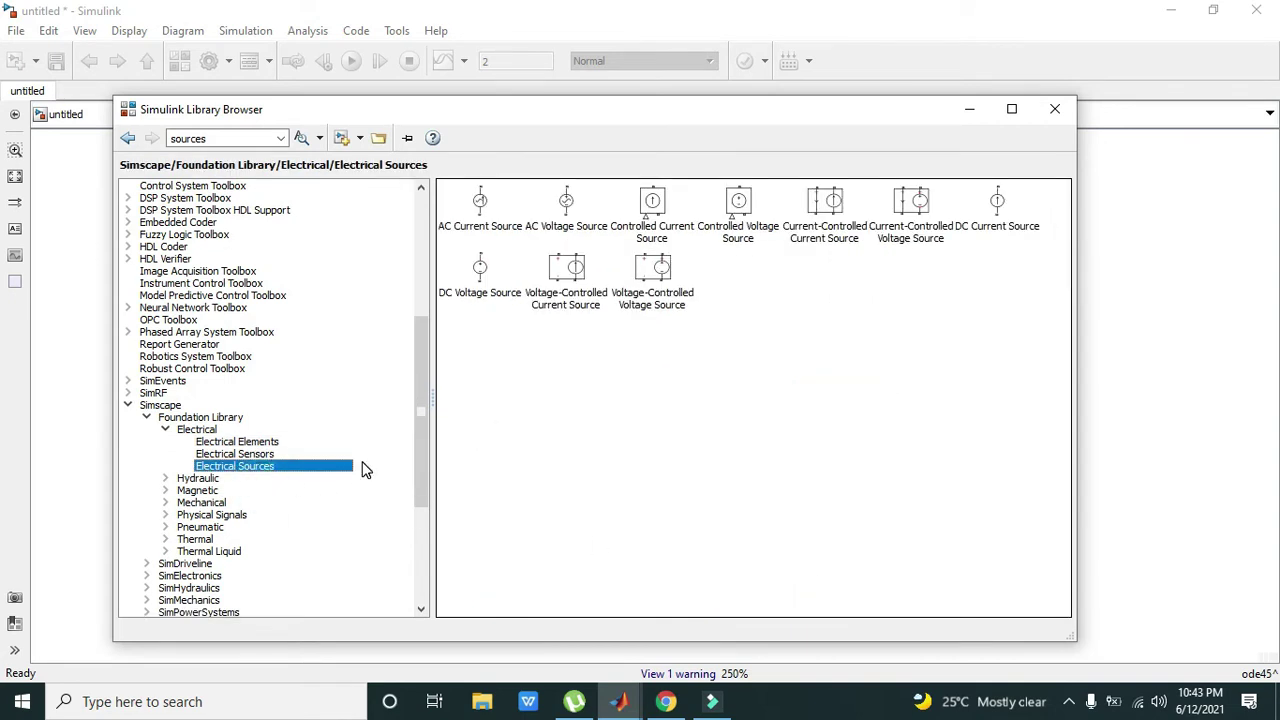
{"action": "left_click", "coordinate": [478, 285]}
{"action": "right_click", "coordinate": [478, 285]}
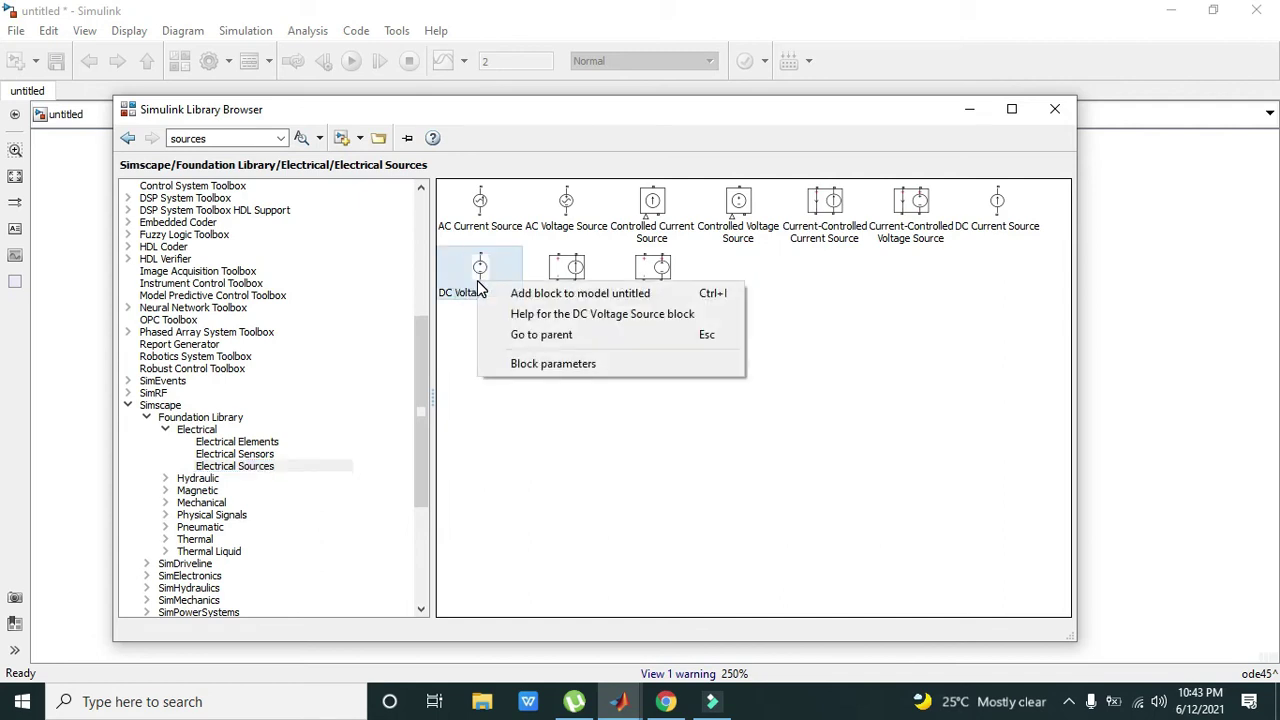
{"action": "left_click", "coordinate": [560, 293]}
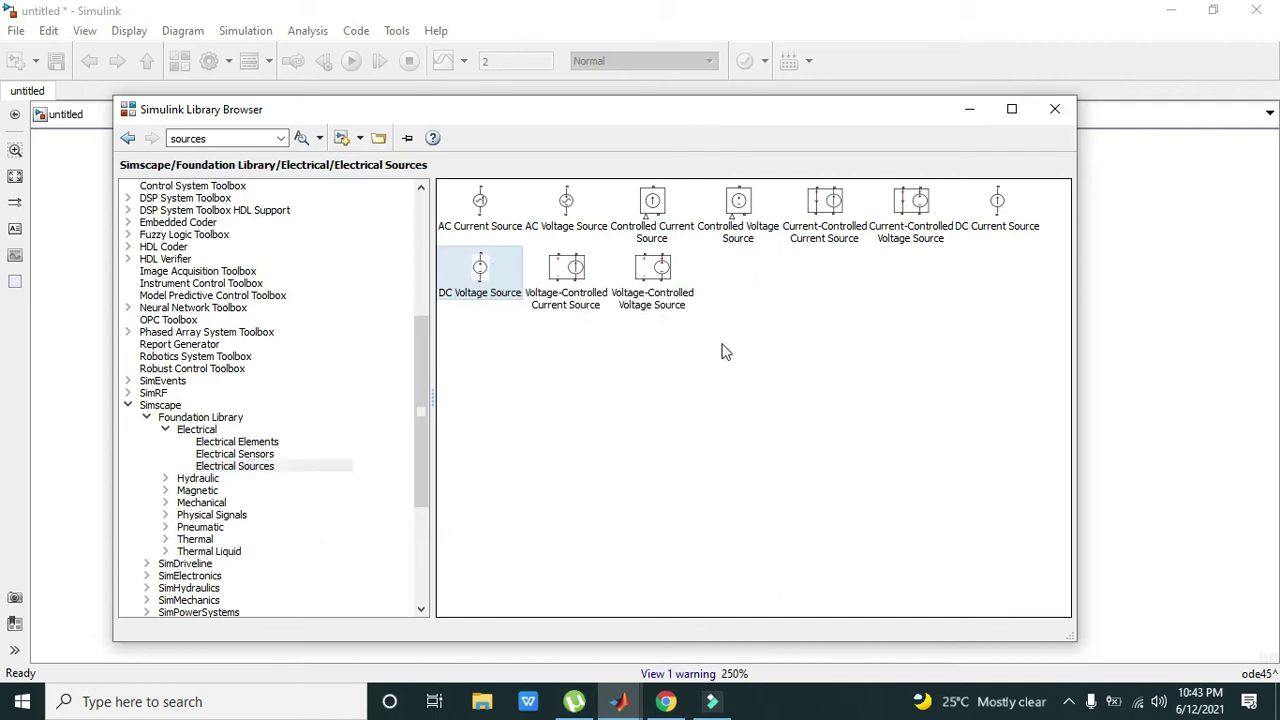
Step: Put the DC Voltage Source at left and move the Resistor up and to its right
{"action": "left_click", "coordinate": [969, 105]}
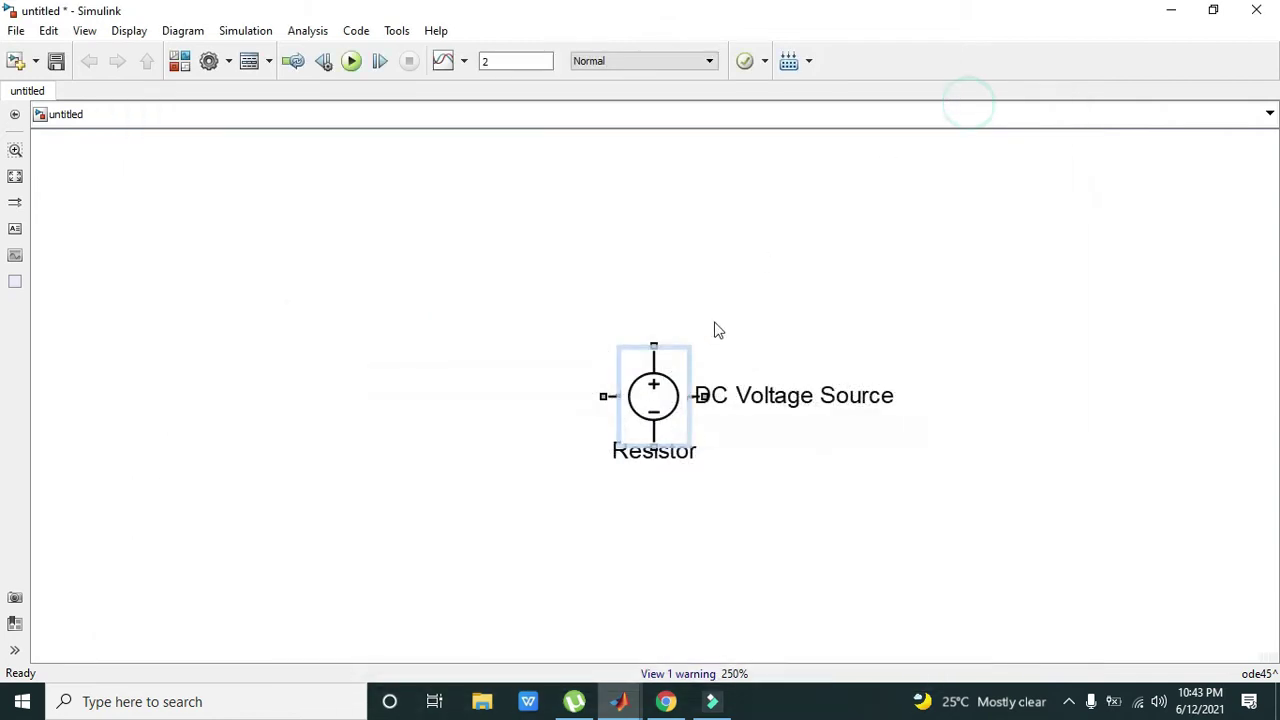
{"action": "left_click_drag", "start_coordinate": [650, 400], "coordinate": [194, 400]}
{"action": "left_click", "coordinate": [350, 437]}
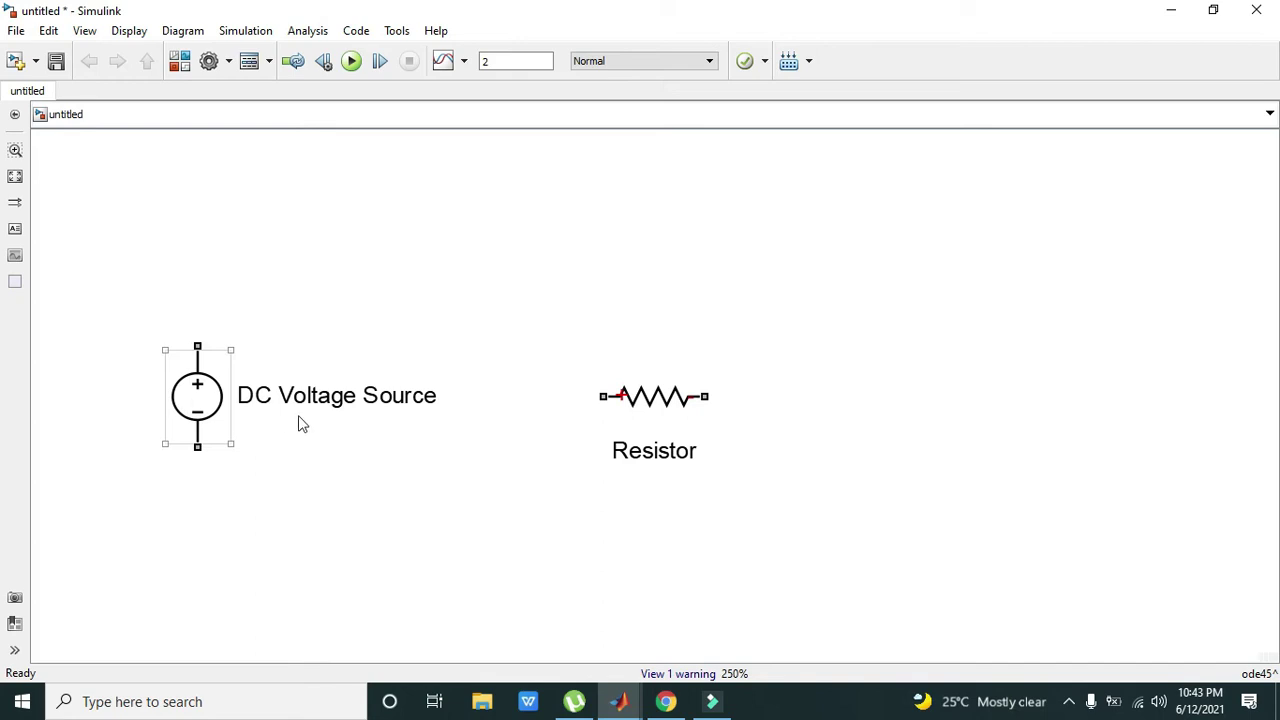
{"action": "left_click", "coordinate": [650, 400]}
{"action": "left_click_drag", "start_coordinate": [650, 400], "coordinate": [452, 300]}
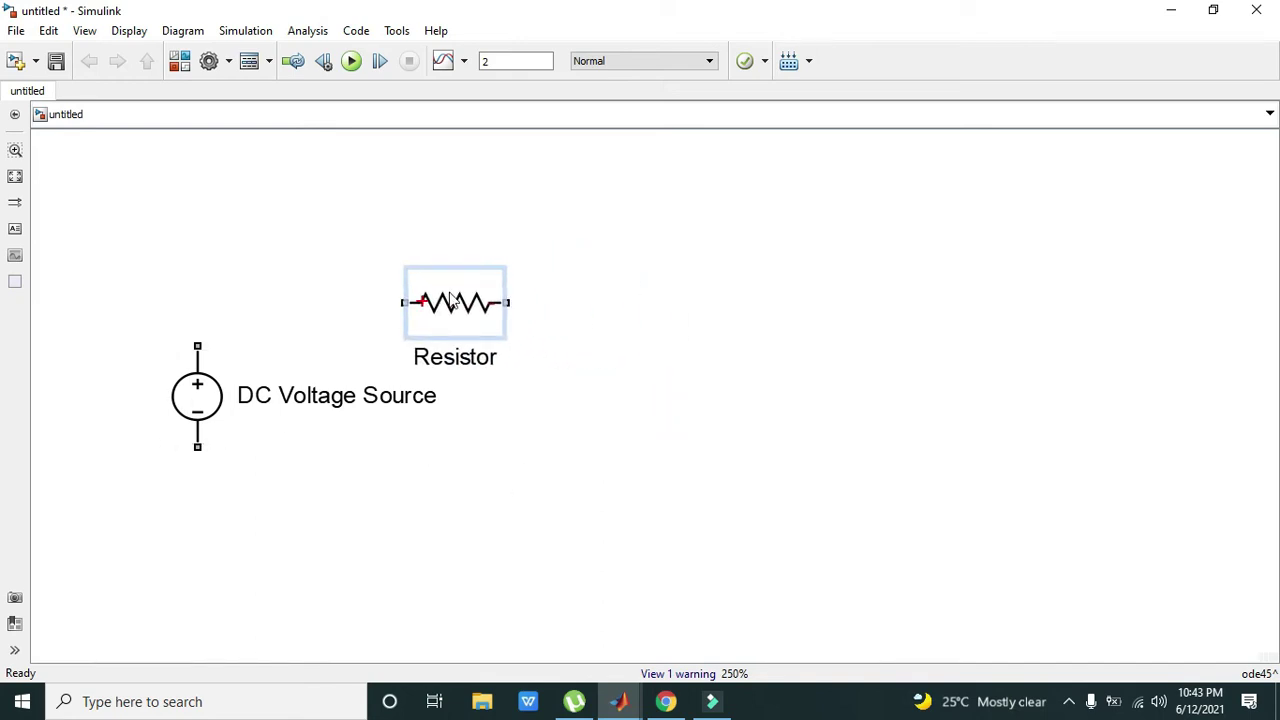
{"action": "left_click", "coordinate": [594, 308]}
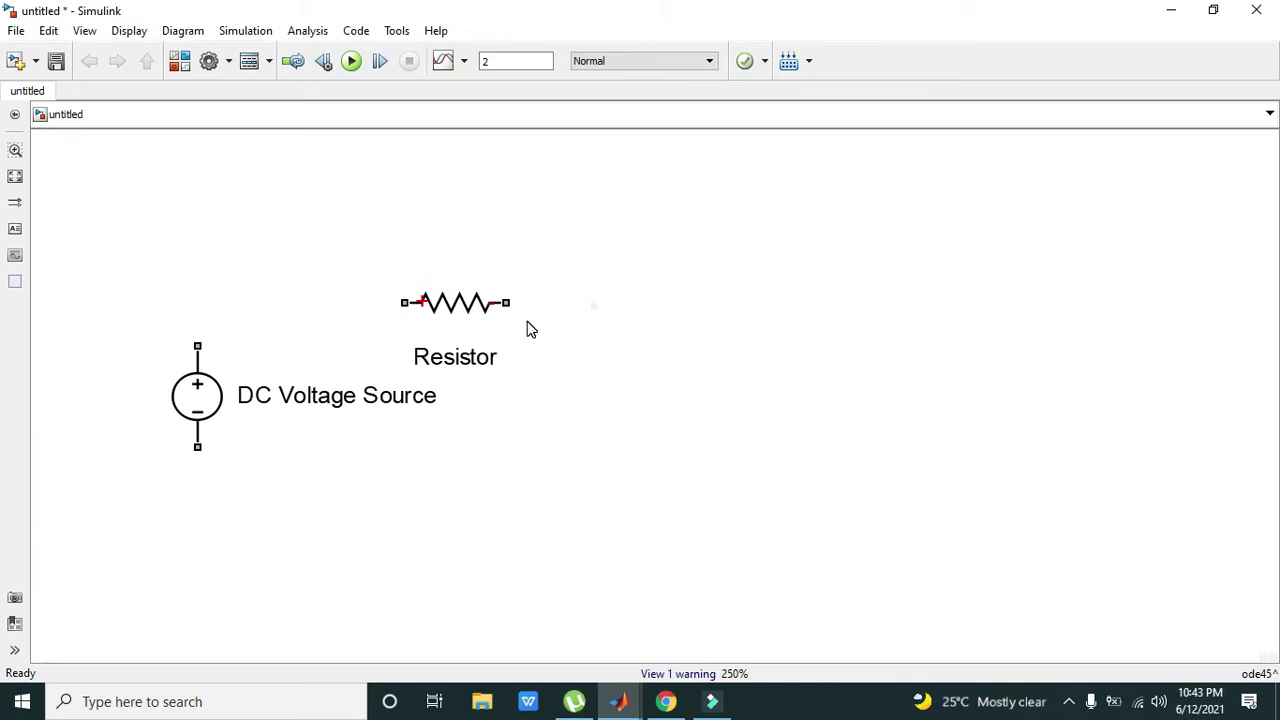
{"action": "left_click_drag", "start_coordinate": [469, 321], "coordinate": [523, 317]}
{"action": "left_click", "coordinate": [380, 307]}
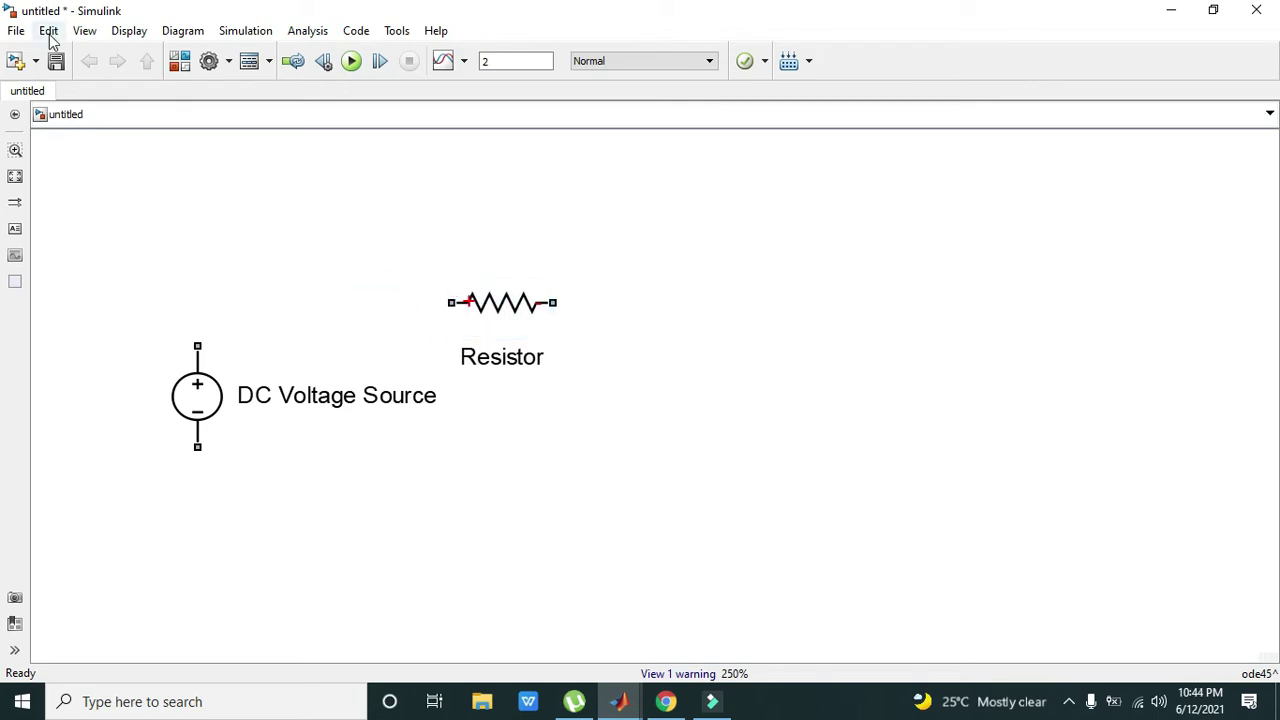
Step: Search the Library Browser for 'display'
{"action": "left_click", "coordinate": [84, 31]}
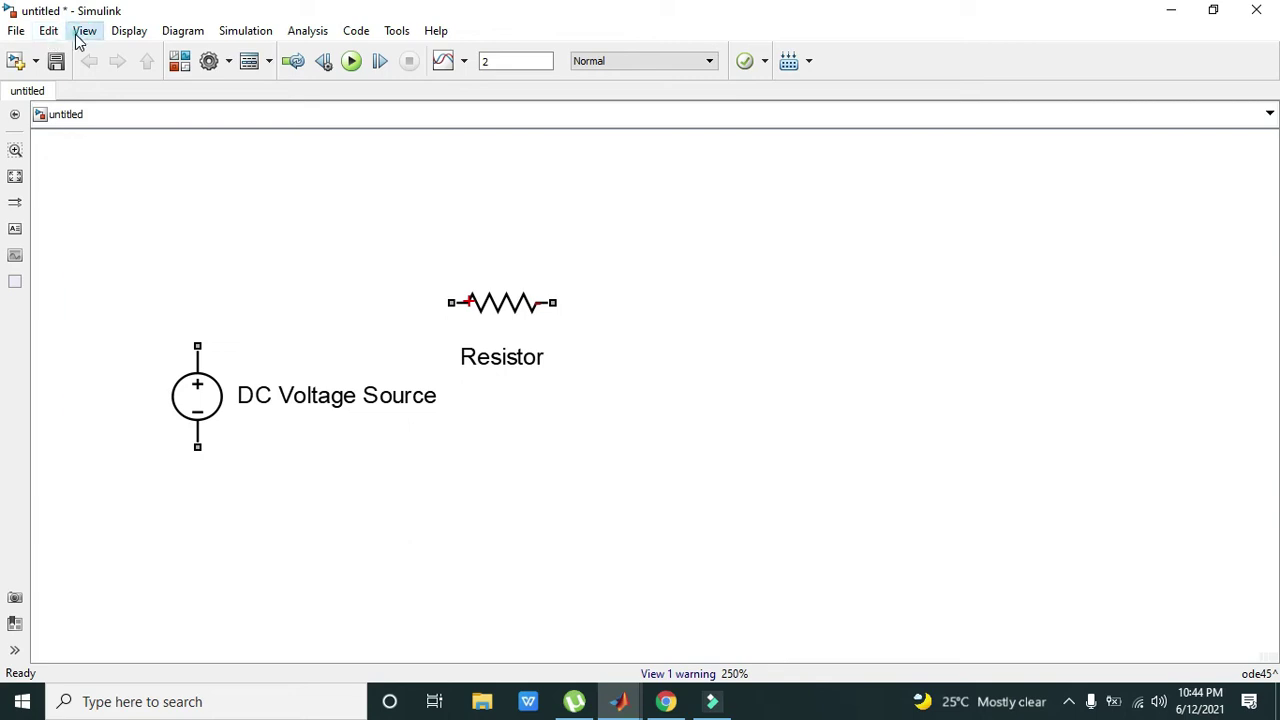
{"action": "left_click", "coordinate": [120, 52]}
{"action": "double_click", "coordinate": [229, 138]}
{"action": "type", "text": "displa"}
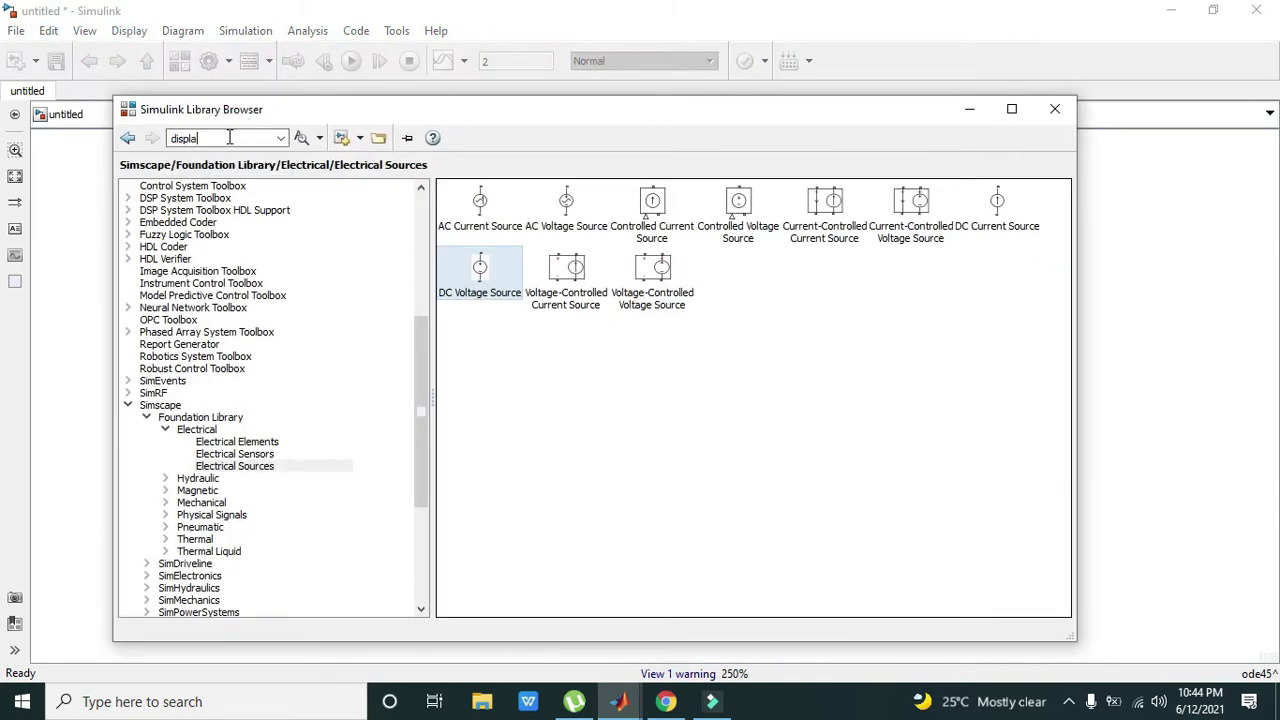
{"action": "type", "text": "y"}
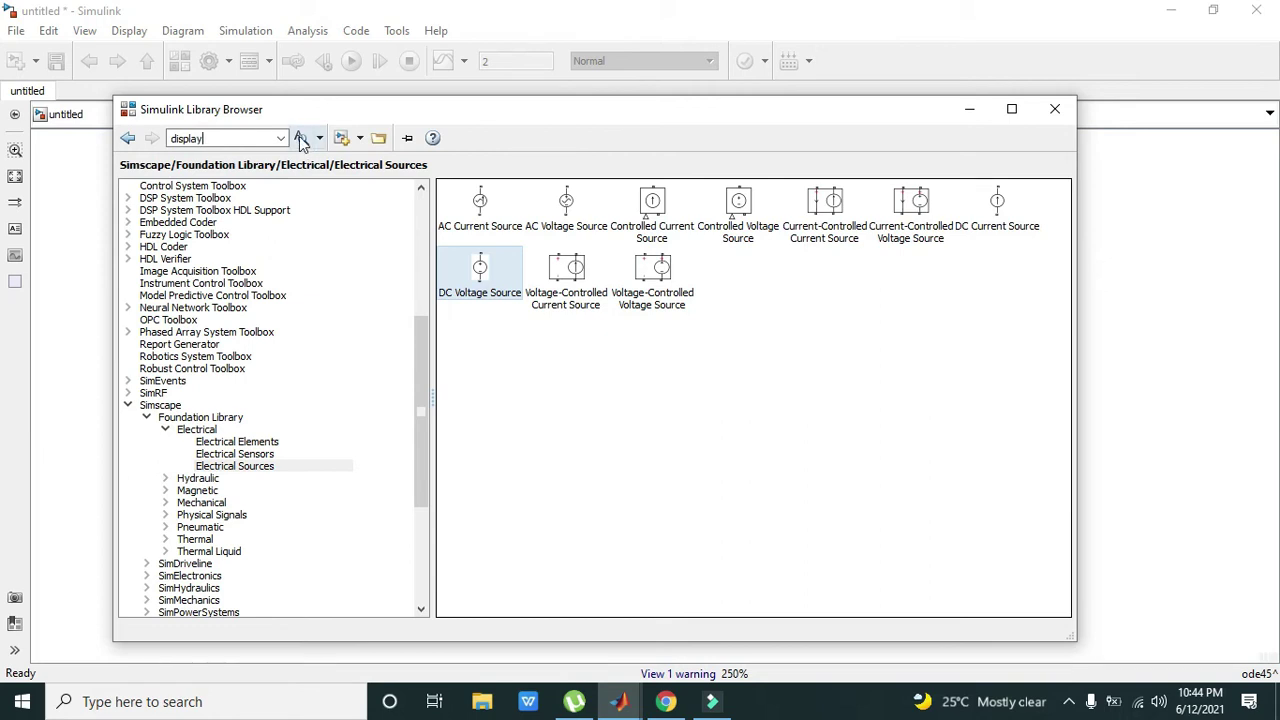
{"action": "left_click", "coordinate": [301, 138]}
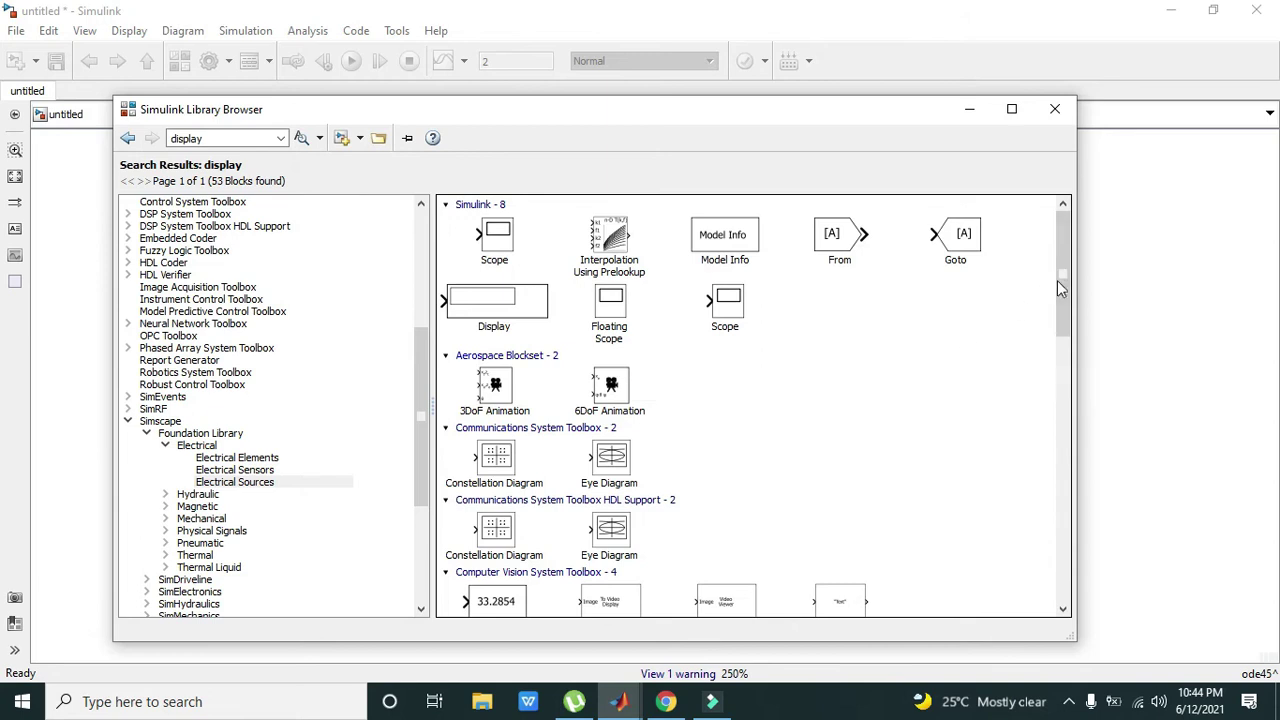
Step: Add the Display block to the model
{"action": "right_click", "coordinate": [1079, 331]}
{"action": "left_click", "coordinate": [1066, 333]}
{"action": "right_click", "coordinate": [1066, 333]}
{"action": "left_click", "coordinate": [1065, 335]}
{"action": "right_click", "coordinate": [1066, 336]}
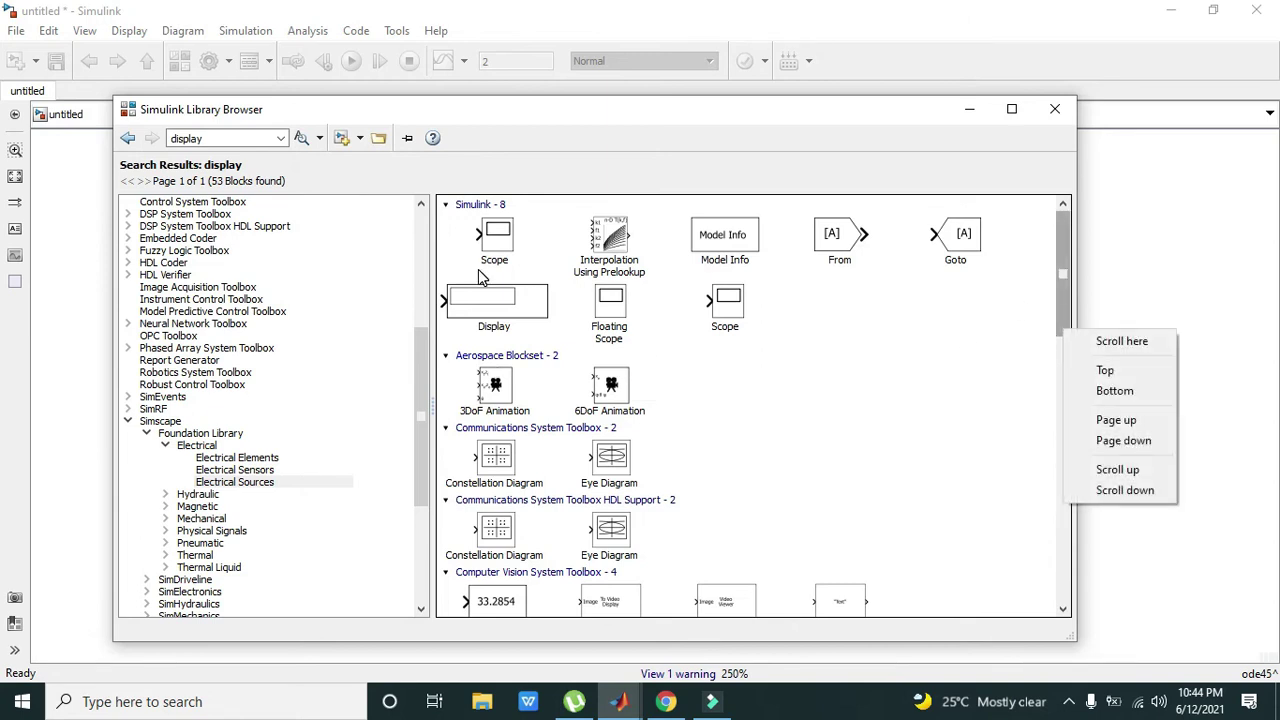
{"action": "right_click", "coordinate": [481, 296]}
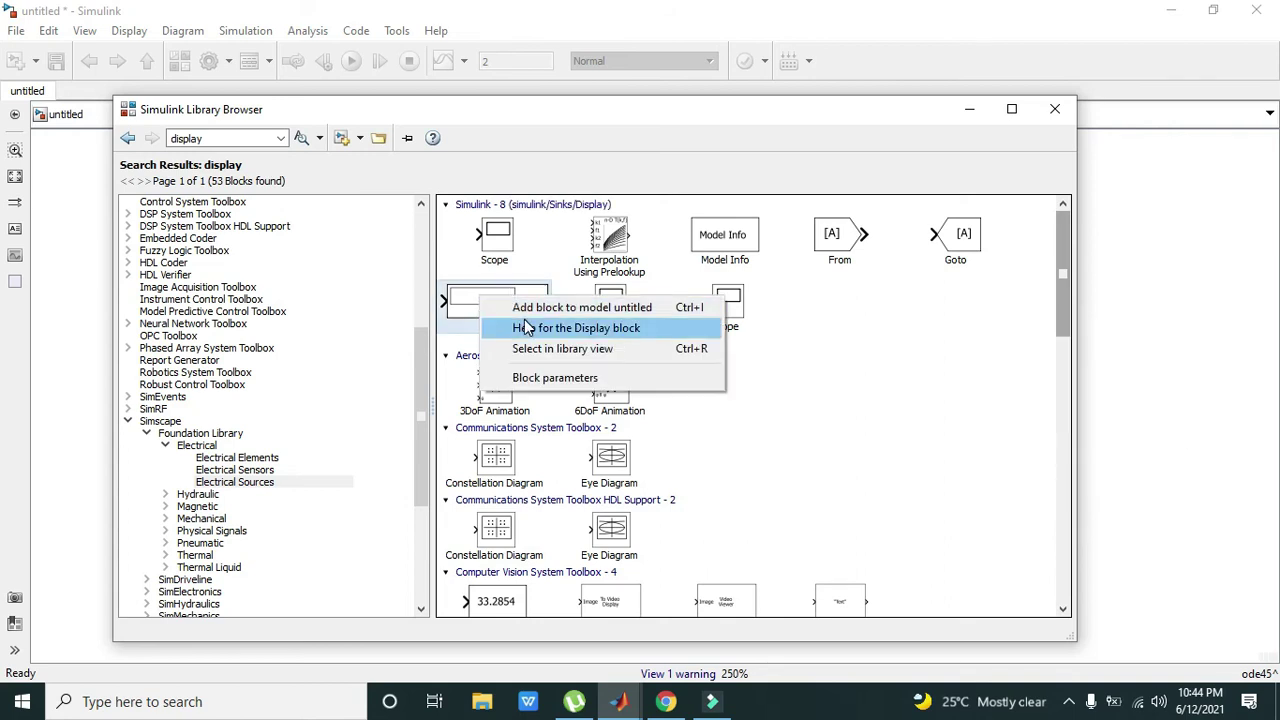
{"action": "left_click", "coordinate": [565, 307]}
Step: Place the Display right of the Resistor and shift the Resistor further right
{"action": "left_click", "coordinate": [969, 108]}
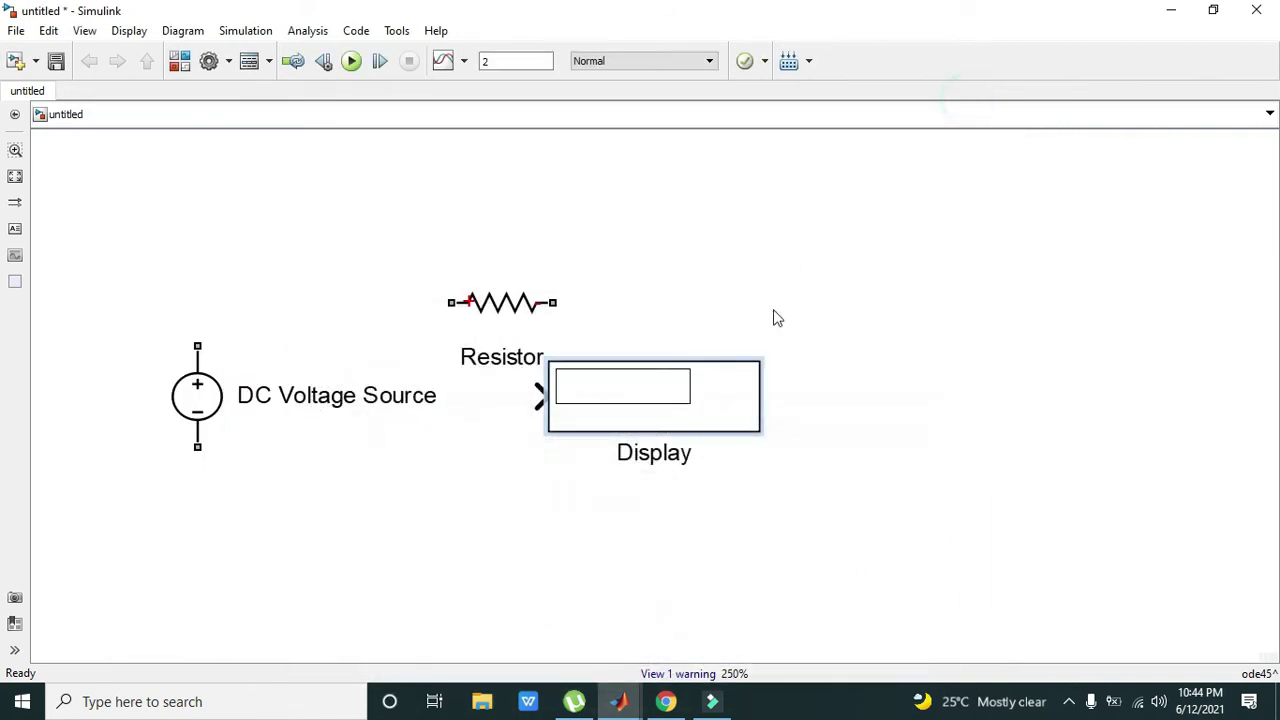
{"action": "left_click_drag", "start_coordinate": [660, 383], "coordinate": [946, 323]}
{"action": "left_click", "coordinate": [813, 300]}
{"action": "left_click_drag", "start_coordinate": [503, 303], "coordinate": [587, 303]}
Step: Copy the Resistor as Resistor1 on its left and move the DC Voltage Source lower left
{"action": "left_click", "coordinate": [669, 332]}
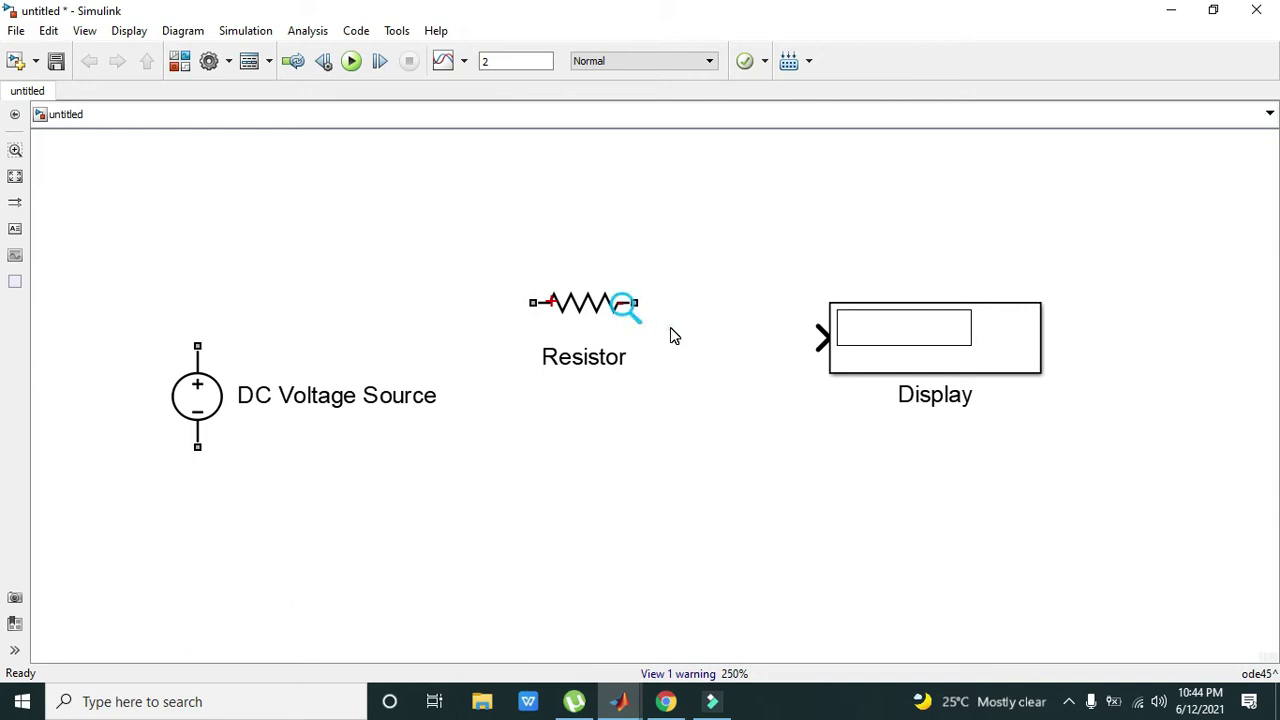
{"action": "left_click_drag", "start_coordinate": [203, 407], "coordinate": [180, 418]}
{"action": "left_click", "coordinate": [600, 318]}
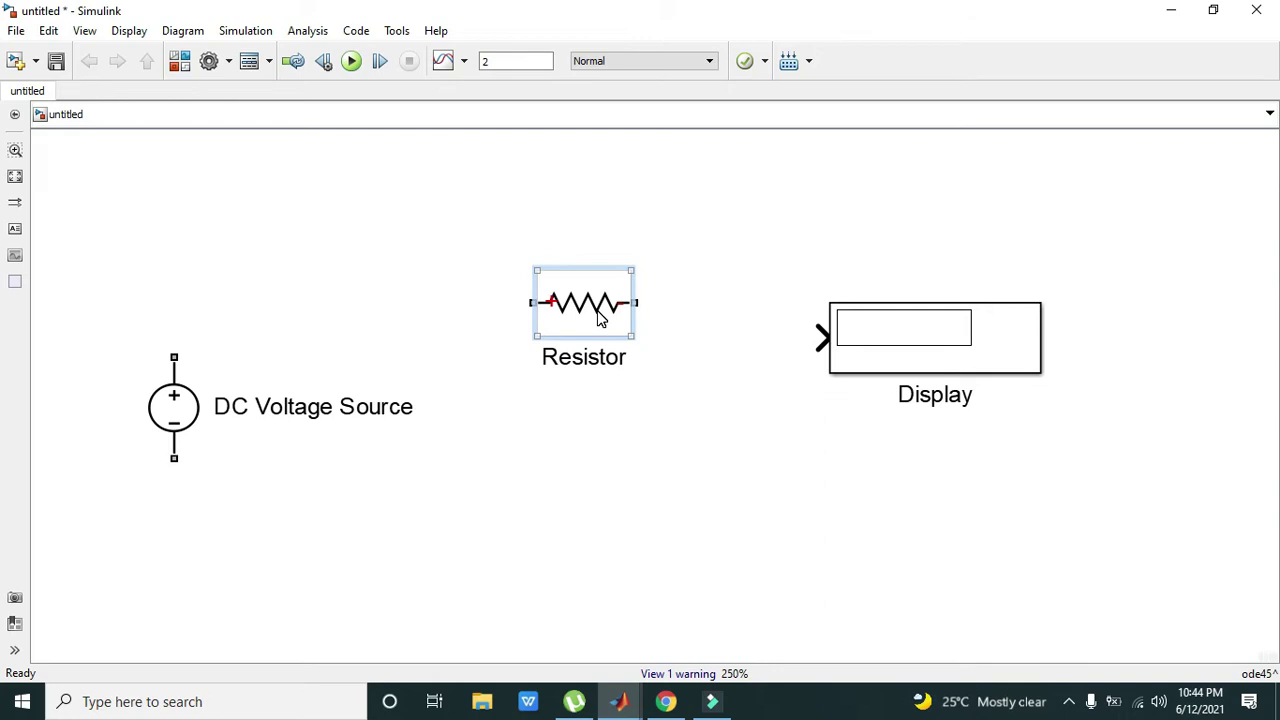
{"action": "left_click_drag", "start_coordinate": [600, 318], "coordinate": [365, 290]}
{"action": "left_click", "coordinate": [277, 283]}
{"action": "left_click_drag", "start_coordinate": [166, 415], "coordinate": [119, 474]}
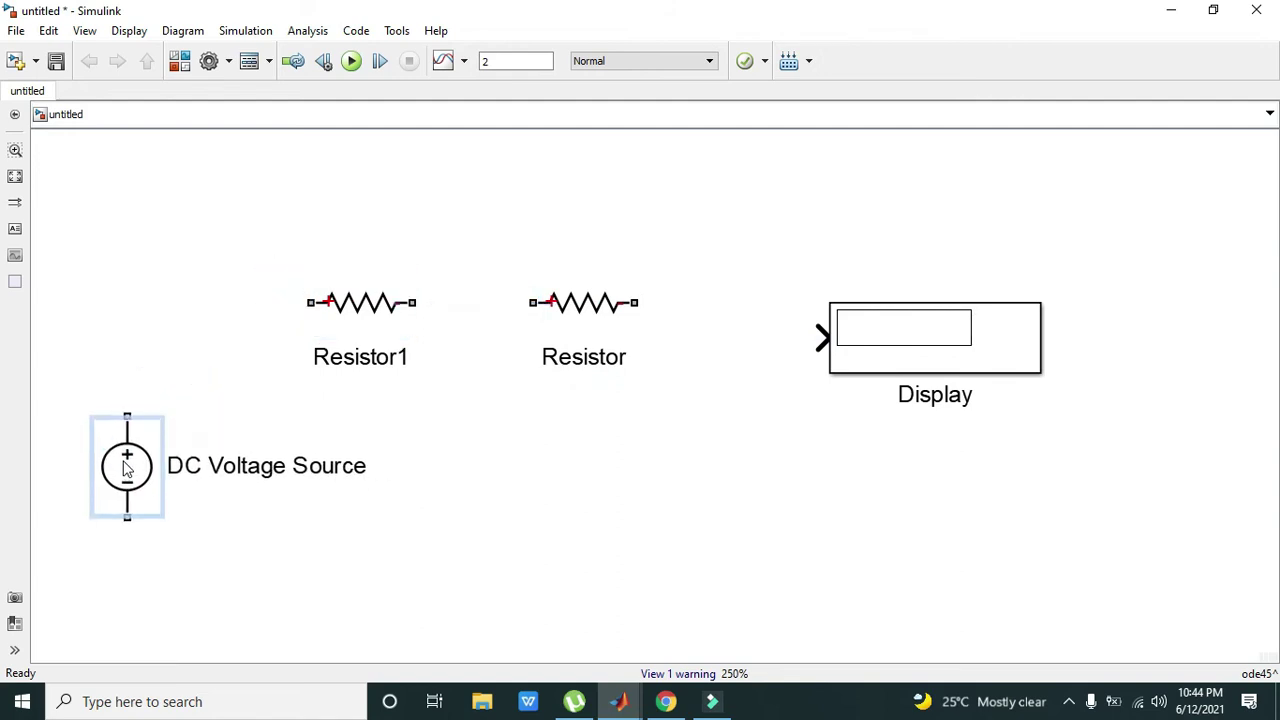
{"action": "left_click", "coordinate": [390, 336]}
Step: Set Resistor1's resistance to 100 Ohm
{"action": "double_click", "coordinate": [369, 310]}
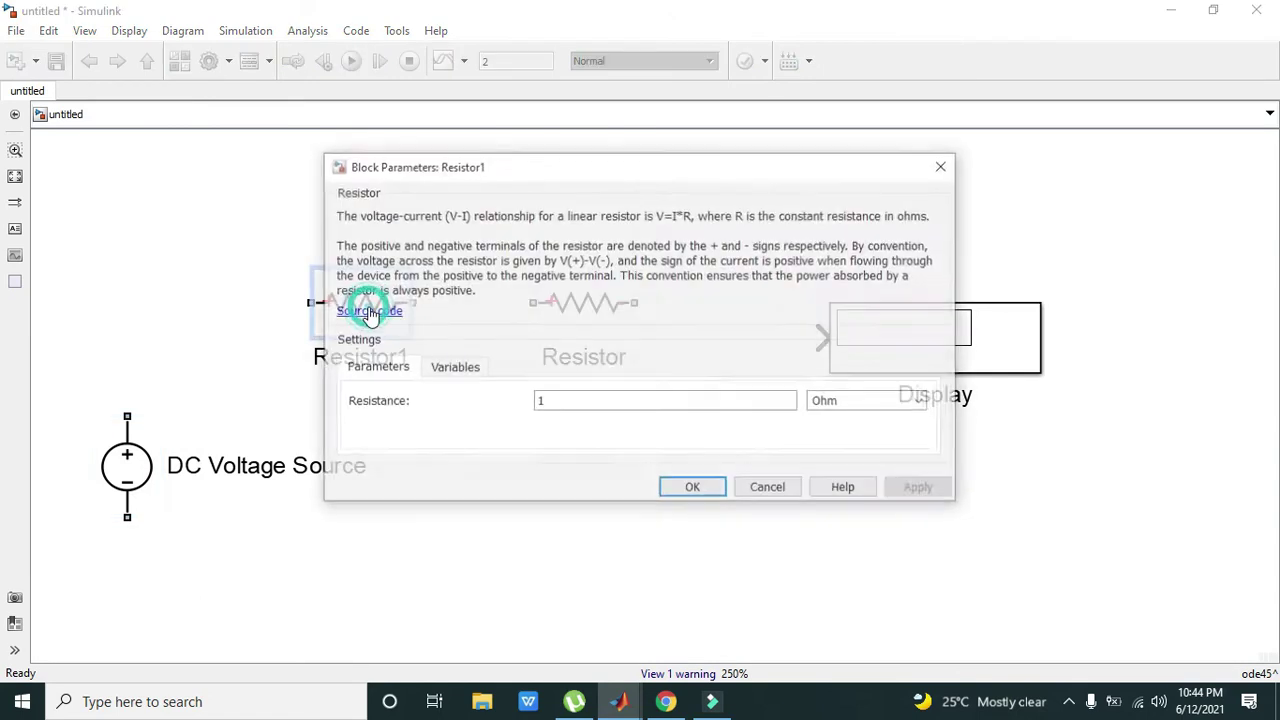
{"action": "double_click", "coordinate": [578, 401]}
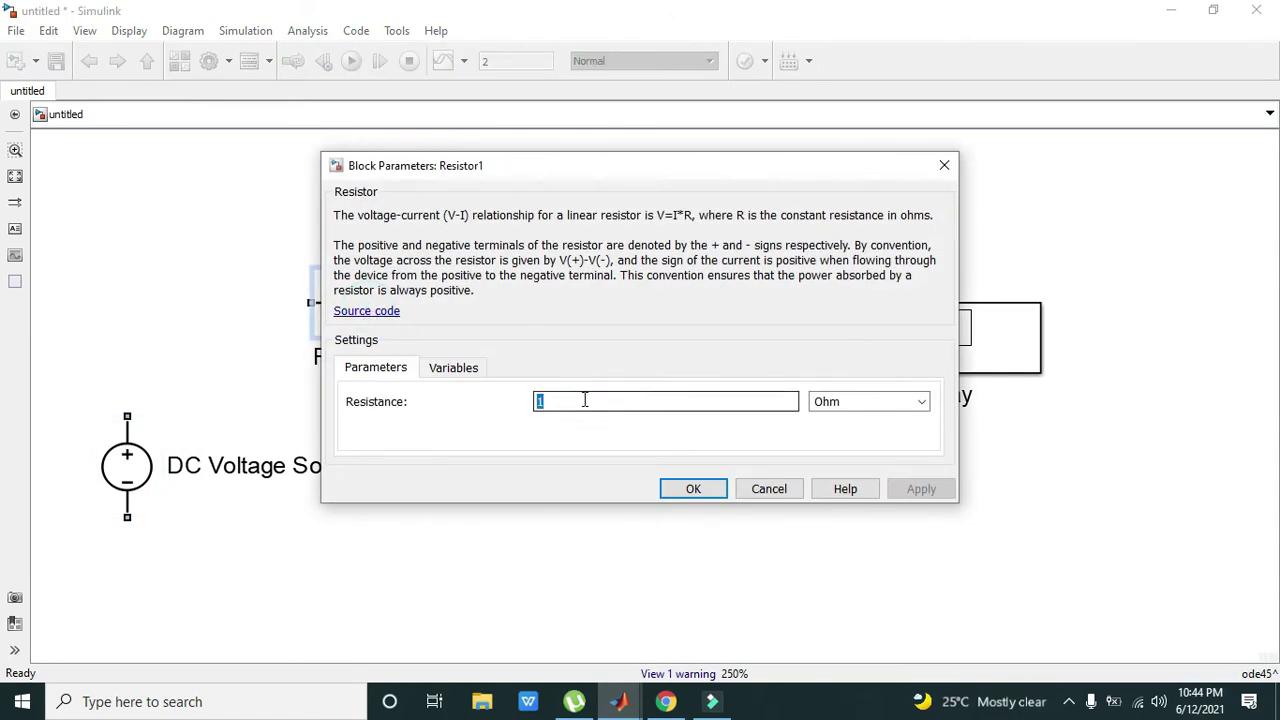
{"action": "left_click", "coordinate": [585, 398]}
{"action": "type", "text": "00"}
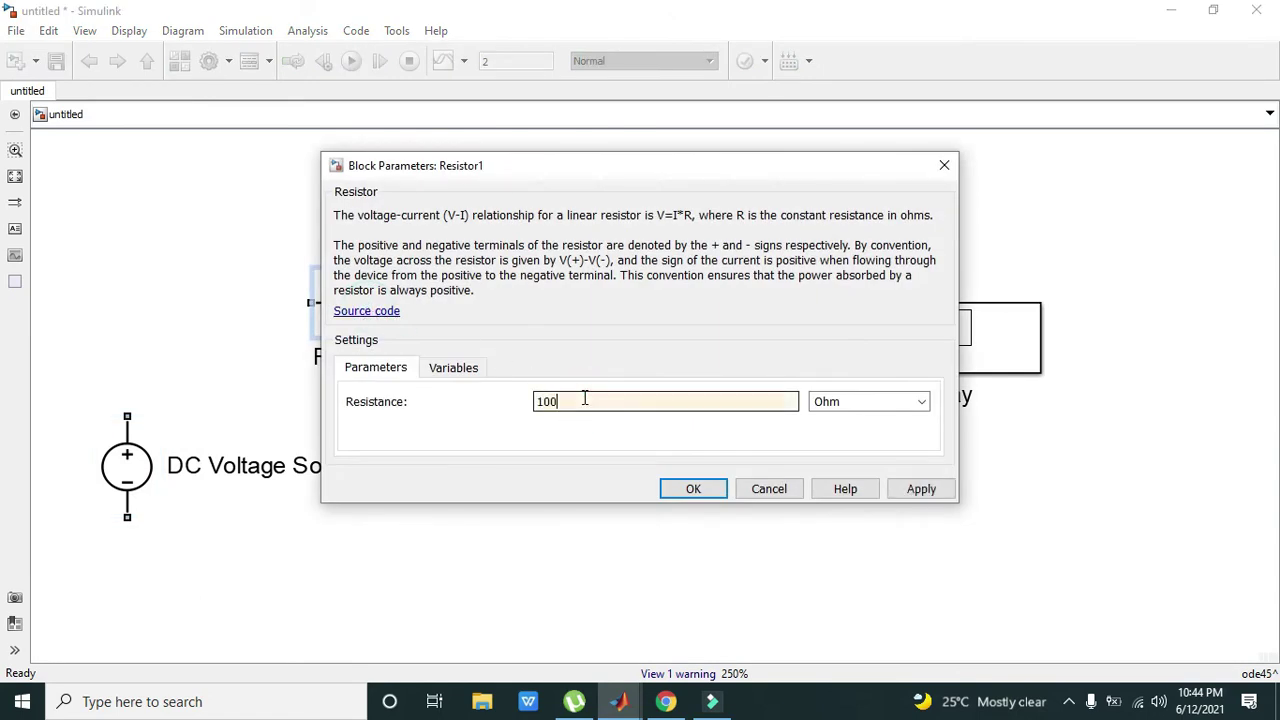
{"action": "left_click", "coordinate": [700, 489]}
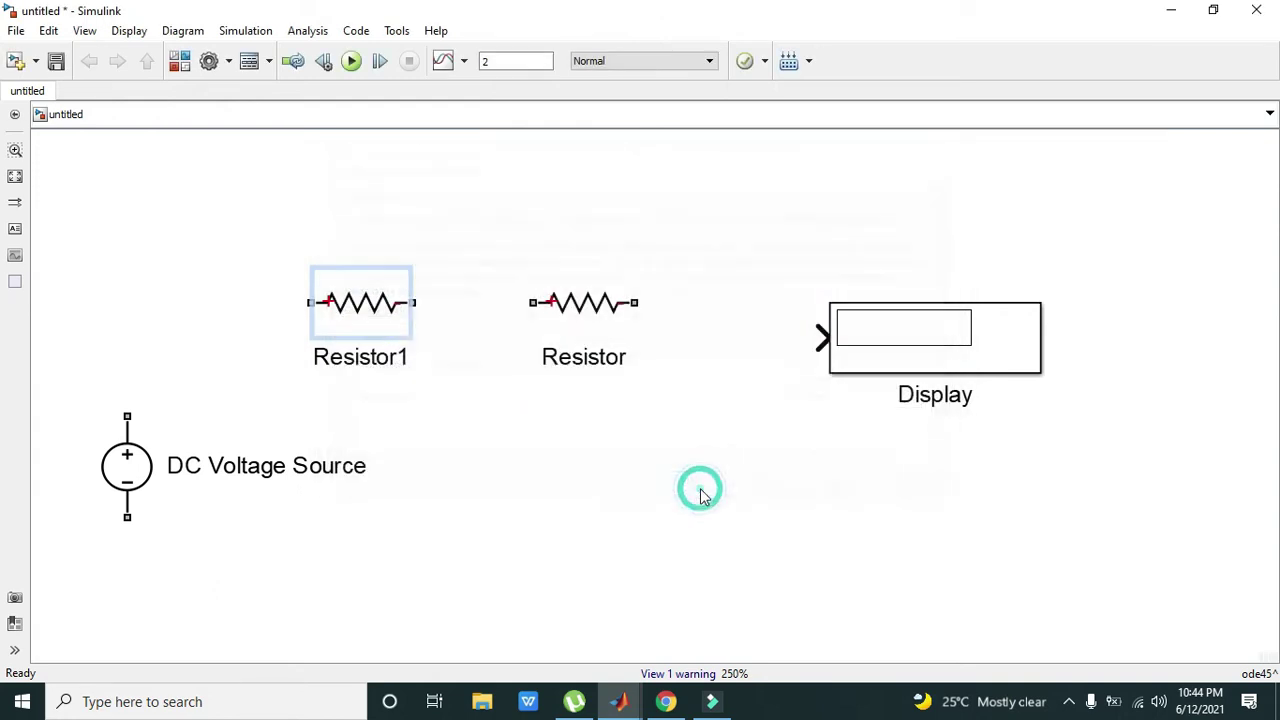
Step: Set the Resistor's resistance to 200 Ohm and apply it
{"action": "double_click", "coordinate": [588, 303]}
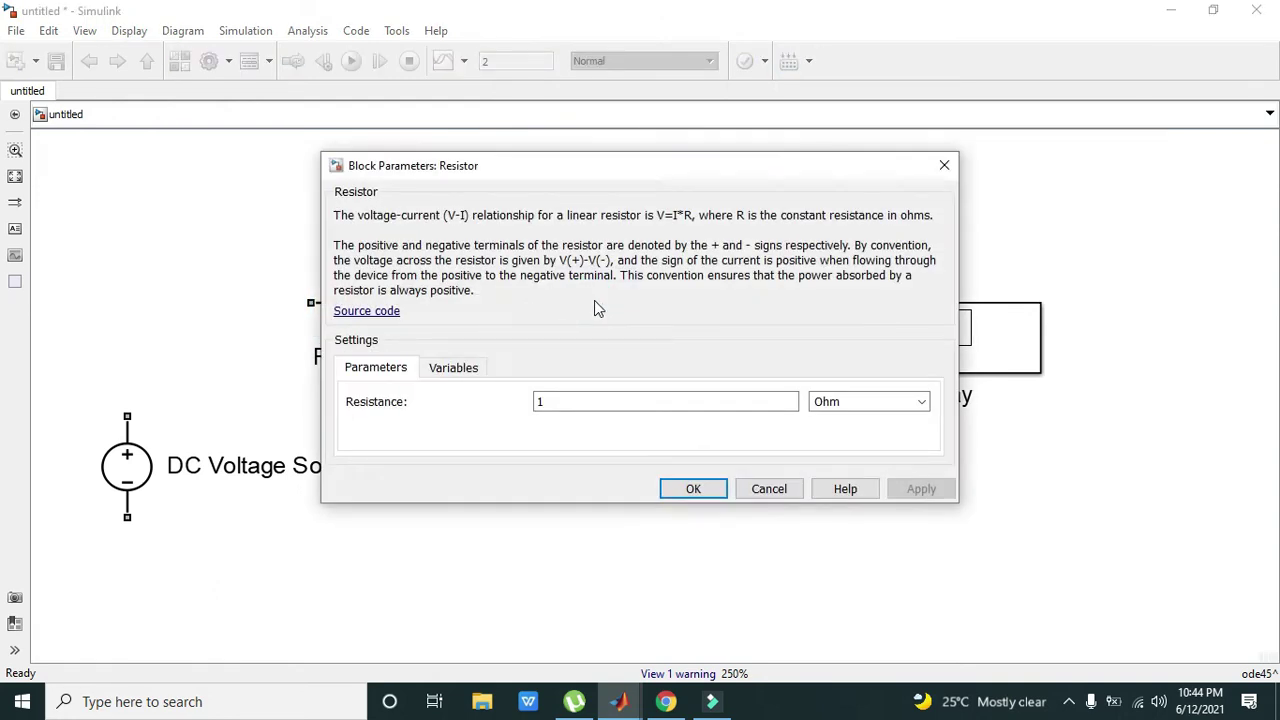
{"action": "double_click", "coordinate": [594, 394]}
{"action": "type", "text": "200"}
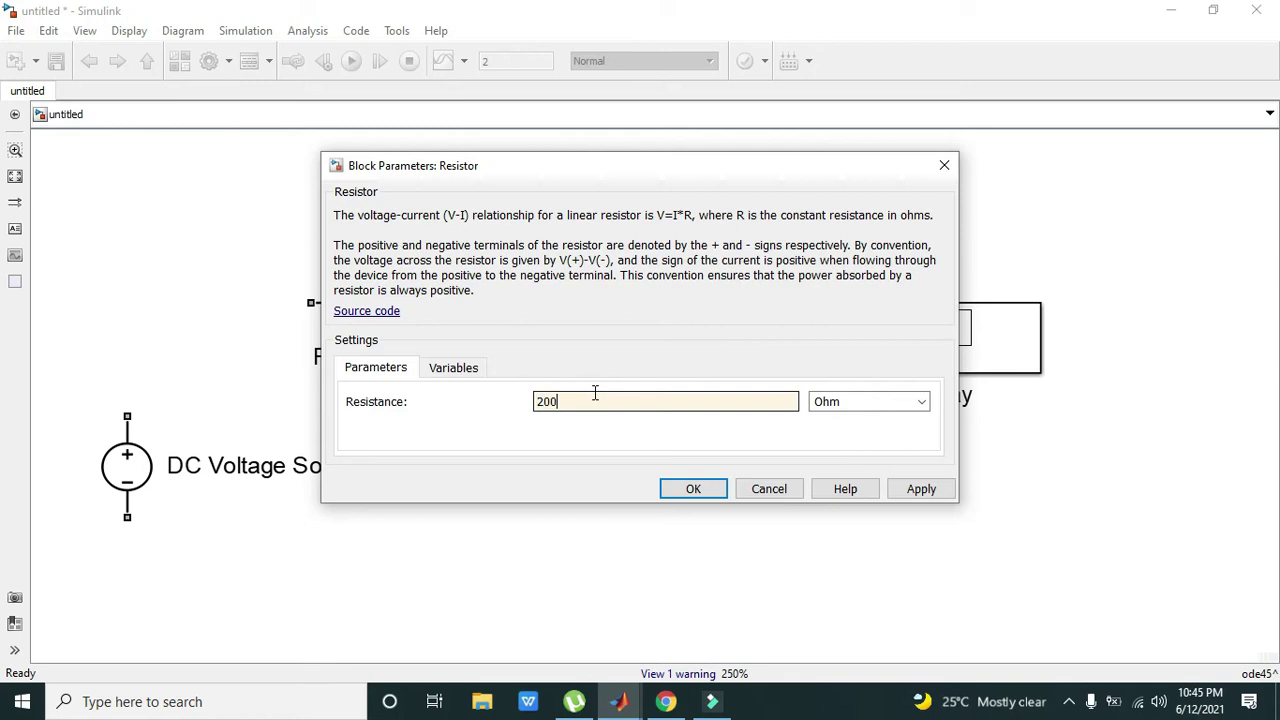
{"action": "left_click", "coordinate": [921, 492]}
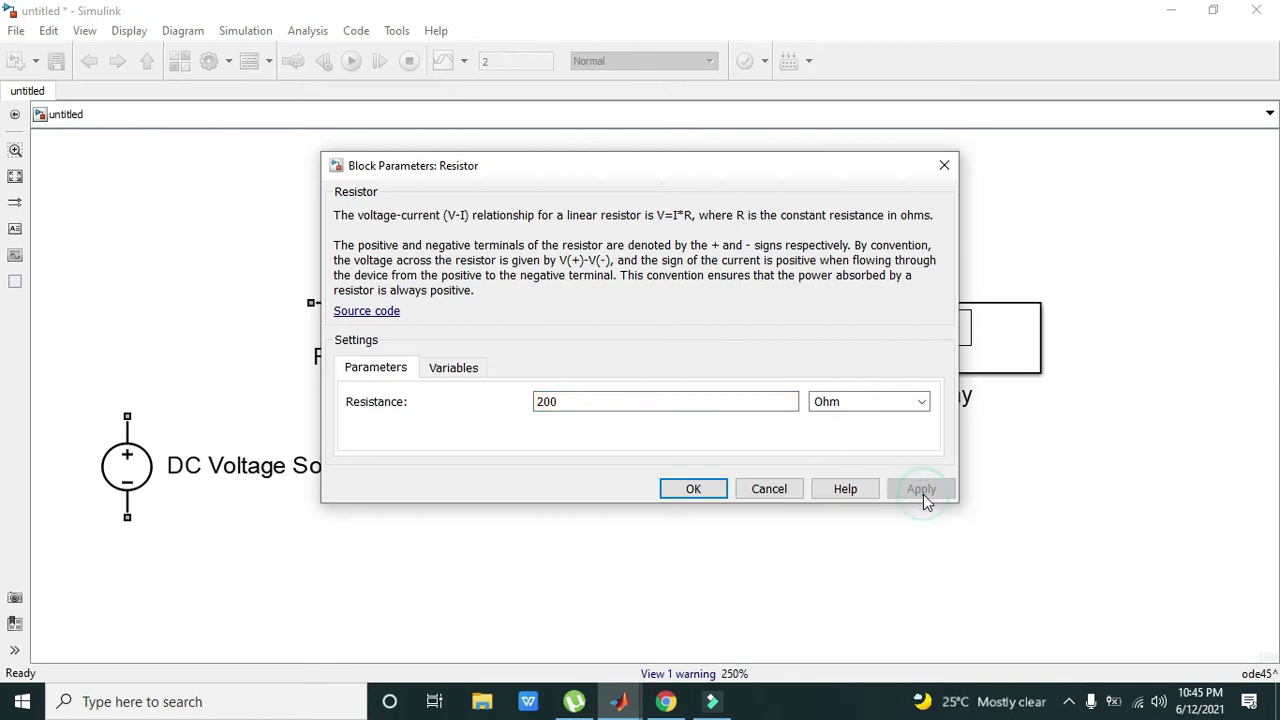
{"action": "left_click", "coordinate": [705, 493]}
{"action": "left_click", "coordinate": [655, 457]}
Step: Wire Resistor to Resistor1 and copy the Display as Display1 directly below it
{"action": "left_click", "coordinate": [560, 305]}
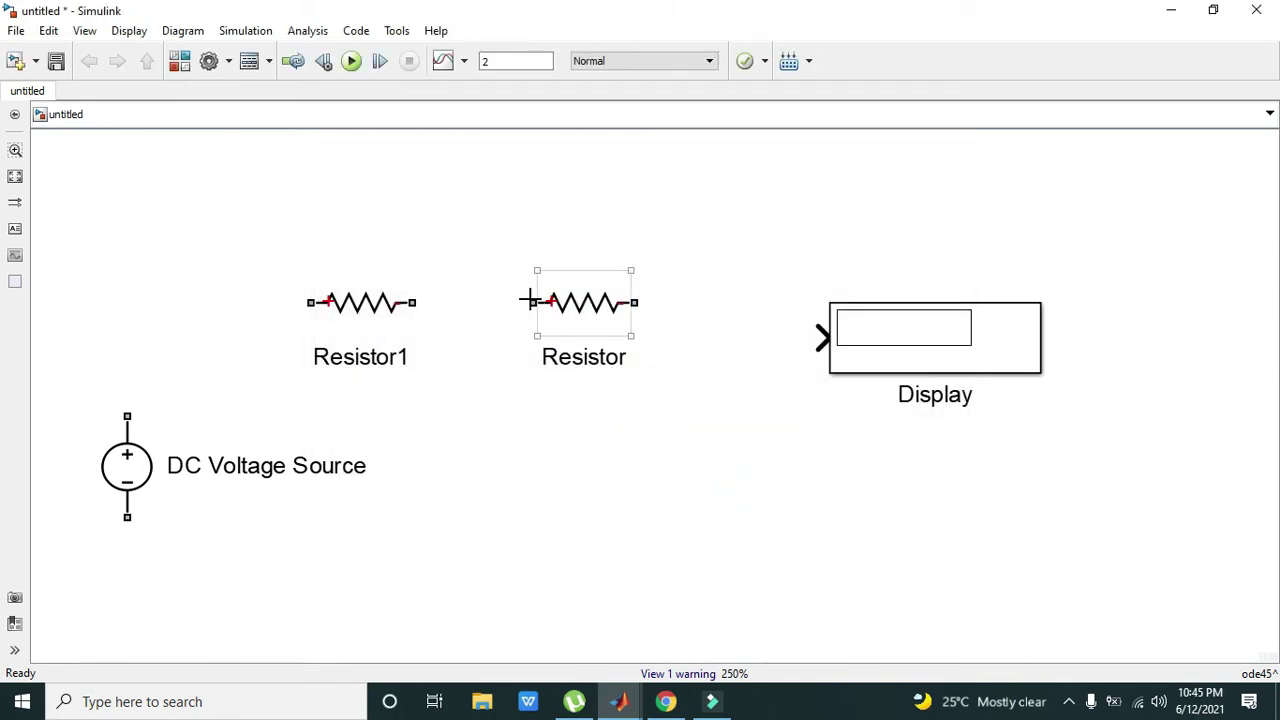
{"action": "left_click_drag", "start_coordinate": [529, 300], "coordinate": [420, 301]}
{"action": "left_click", "coordinate": [481, 352]}
{"action": "left_click_drag", "start_coordinate": [948, 349], "coordinate": [1015, 246]}
{"action": "left_click", "coordinate": [1015, 246]}
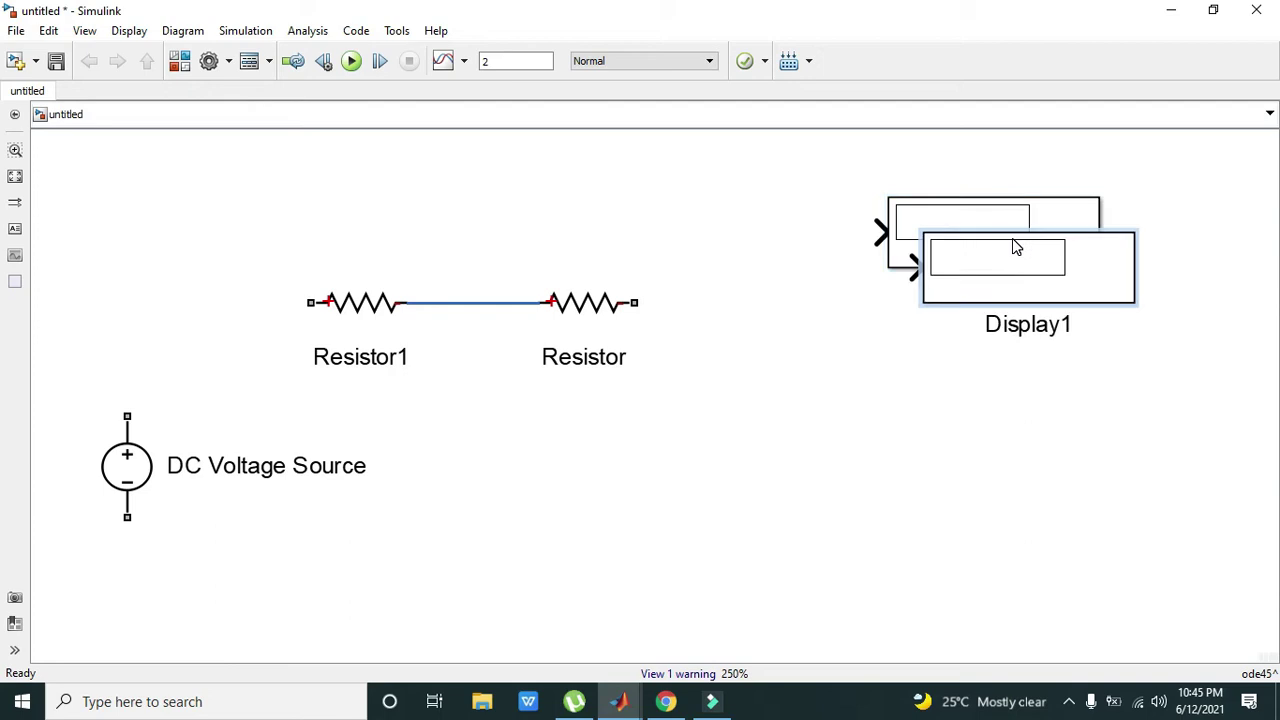
{"action": "left_click_drag", "start_coordinate": [1015, 260], "coordinate": [966, 356]}
{"action": "left_click", "coordinate": [996, 452]}
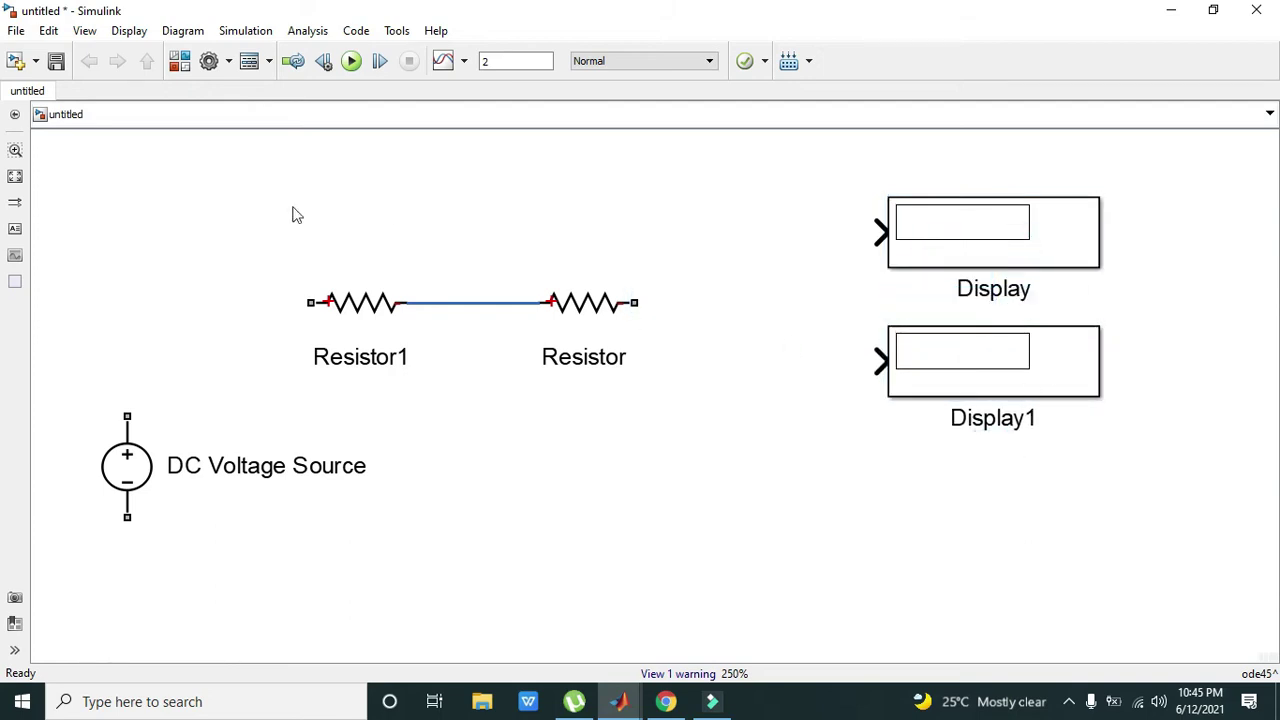
Step: Shift the resistor circuit right and down, then nudge the DC Voltage Source left
{"action": "left_click_drag", "start_coordinate": [257, 229], "coordinate": [728, 460]}
{"action": "left_click", "coordinate": [580, 302]}
{"action": "left_click_drag", "start_coordinate": [620, 312], "coordinate": [717, 324]}
{"action": "left_click", "coordinate": [843, 534]}
{"action": "left_click", "coordinate": [291, 477]}
{"action": "left_click_drag", "start_coordinate": [224, 485], "coordinate": [141, 473]}
{"action": "left_click", "coordinate": [512, 586]}
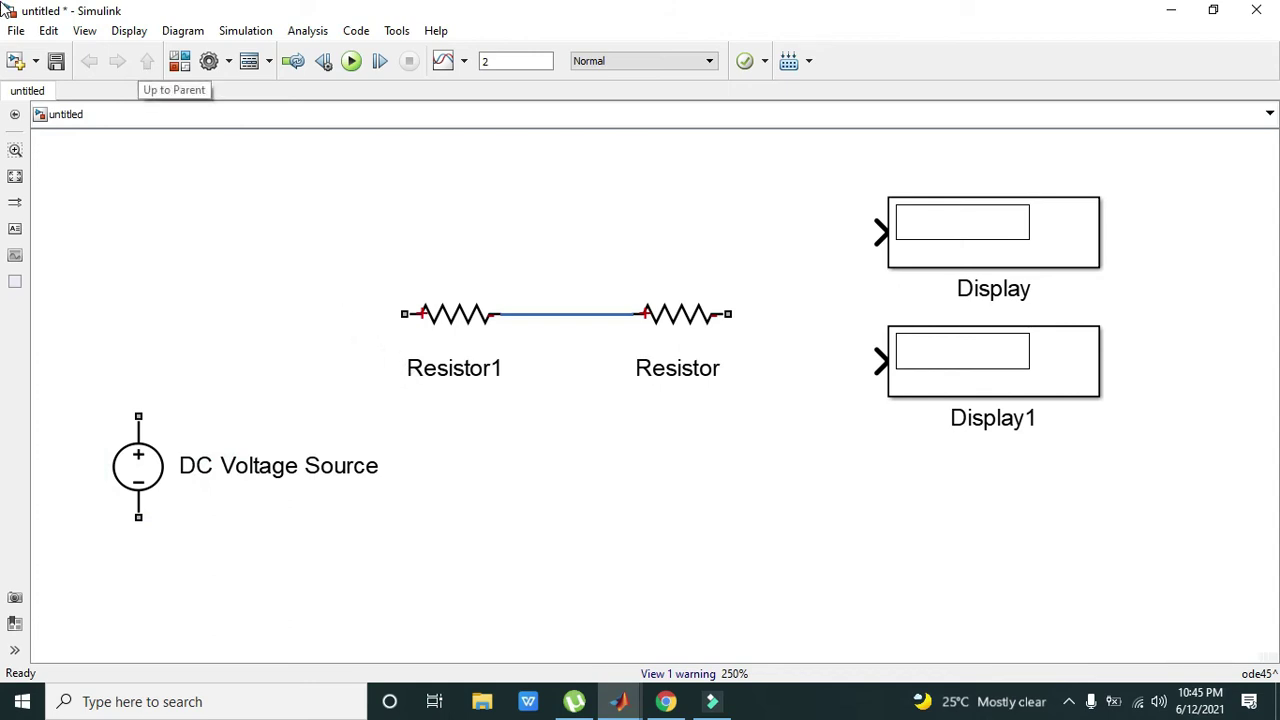
Step: Search the Library Browser for 'voltage sensor'
{"action": "left_click", "coordinate": [84, 31]}
{"action": "left_click", "coordinate": [118, 49]}
{"action": "left_click", "coordinate": [231, 137]}
{"action": "key", "text": "BackSpace"}
{"action": "key", "text": "BackSpace"}
{"action": "key", "text": "BackSpace"}
{"action": "key", "text": "BackSpace"}
{"action": "key", "text": "BackSpace"}
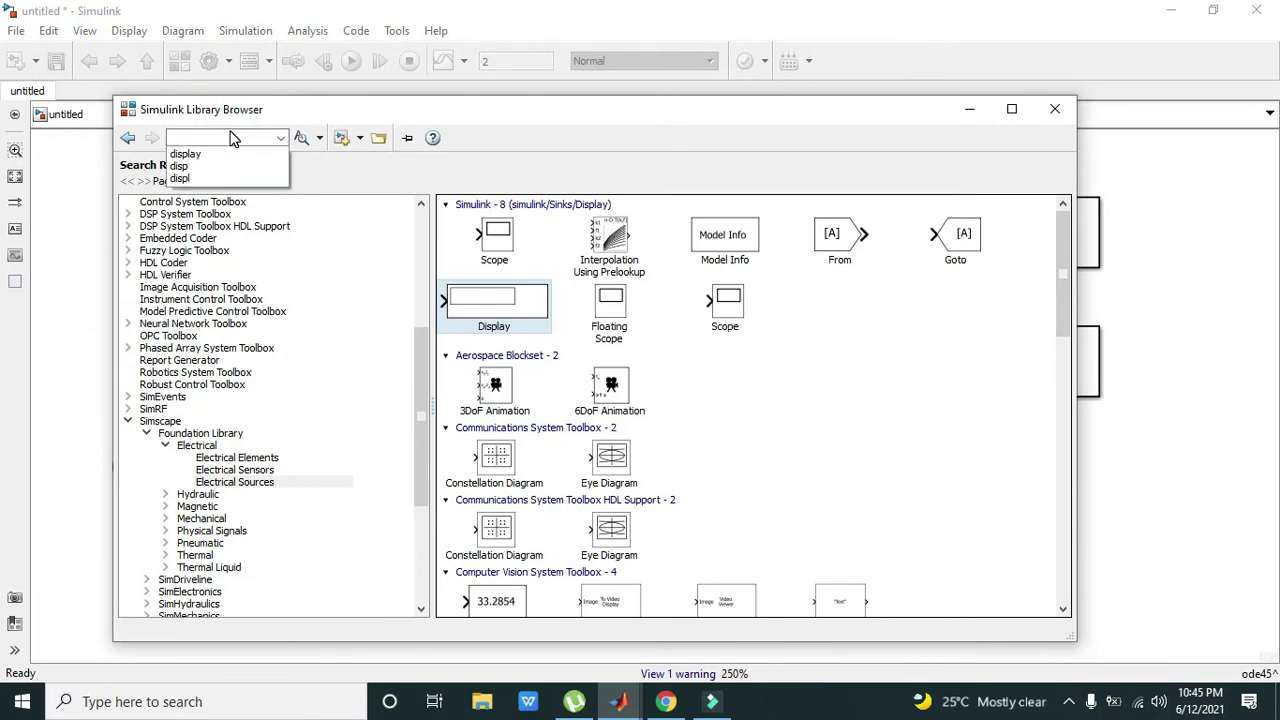
{"action": "type", "text": "voltage sens"}
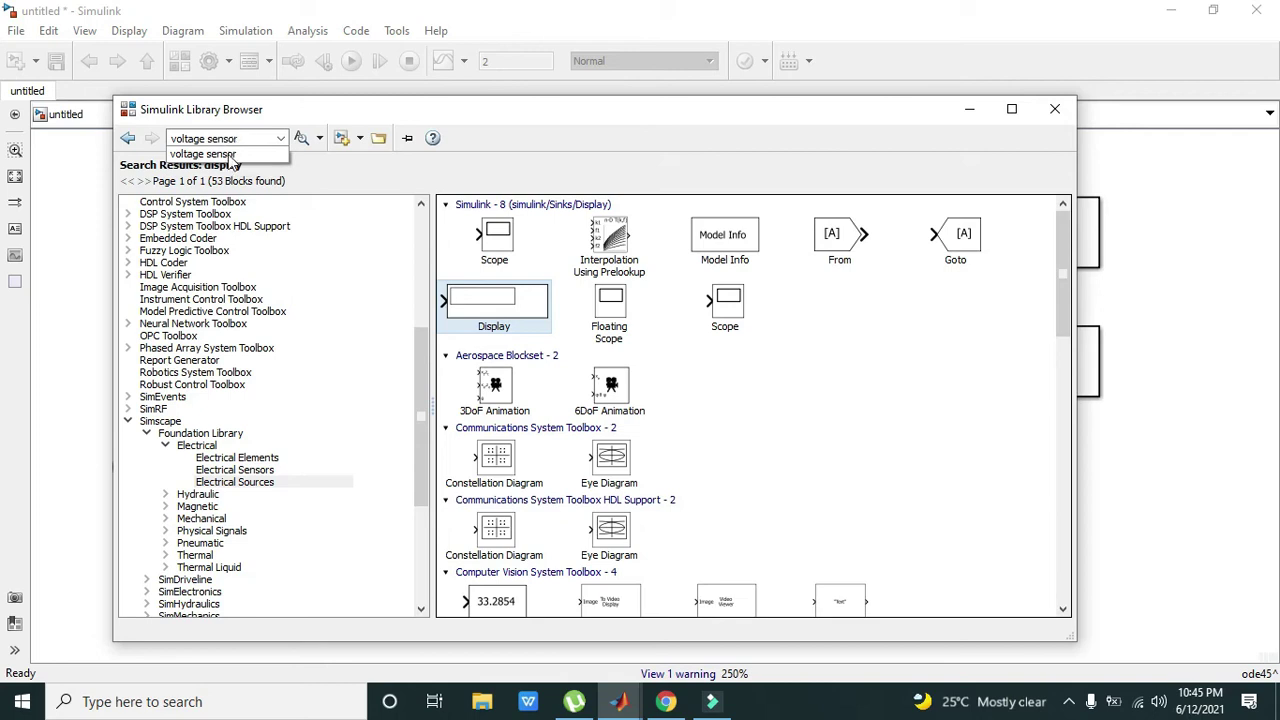
{"action": "type", "text": "or"}
{"action": "left_click", "coordinate": [231, 155]}
{"action": "left_click", "coordinate": [301, 138]}
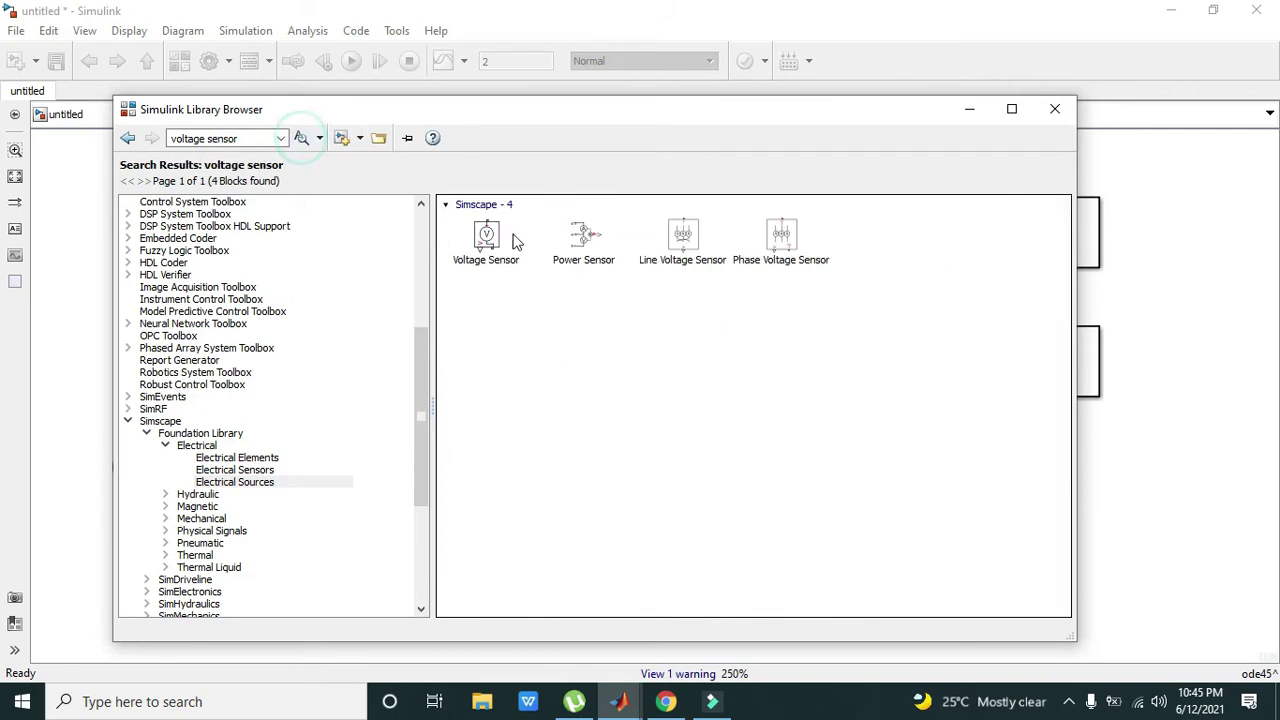
Step: Add a Voltage Sensor and move both sensors to the top of the diagram
{"action": "right_click", "coordinate": [491, 244]}
{"action": "left_click", "coordinate": [490, 240]}
{"action": "right_click", "coordinate": [486, 242]}
{"action": "left_click", "coordinate": [492, 247]}
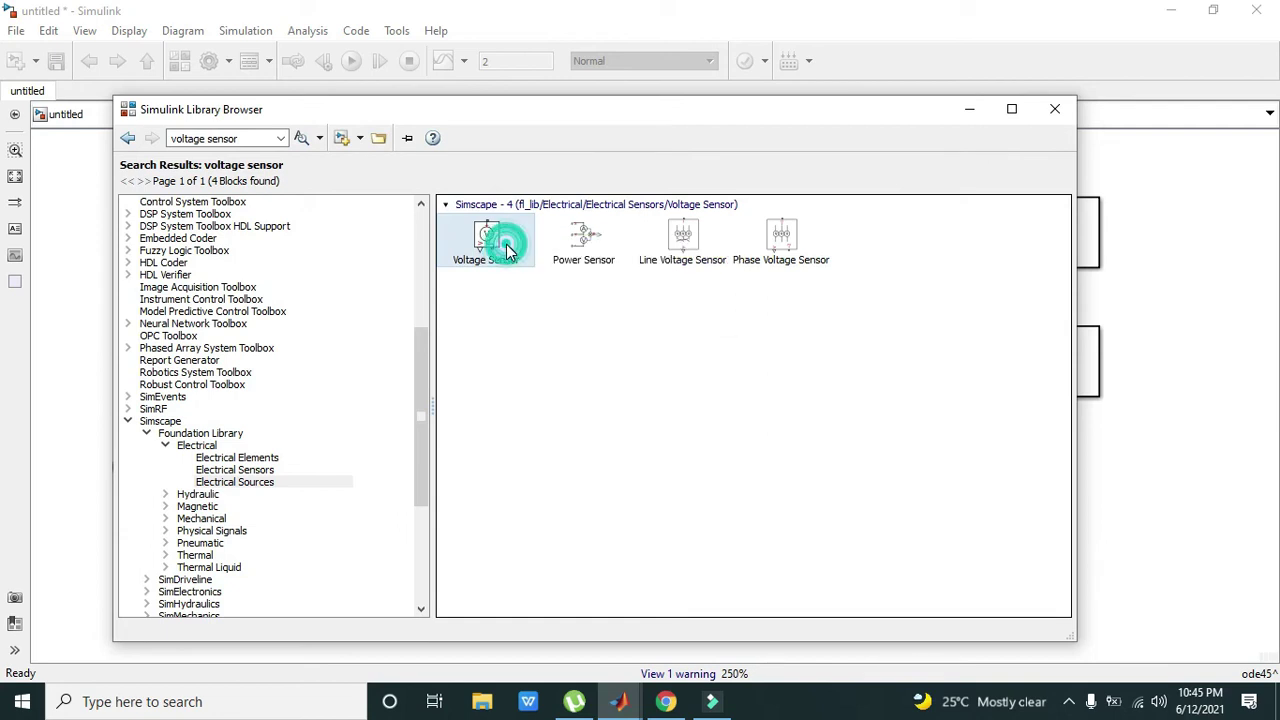
{"action": "left_click", "coordinate": [969, 112]}
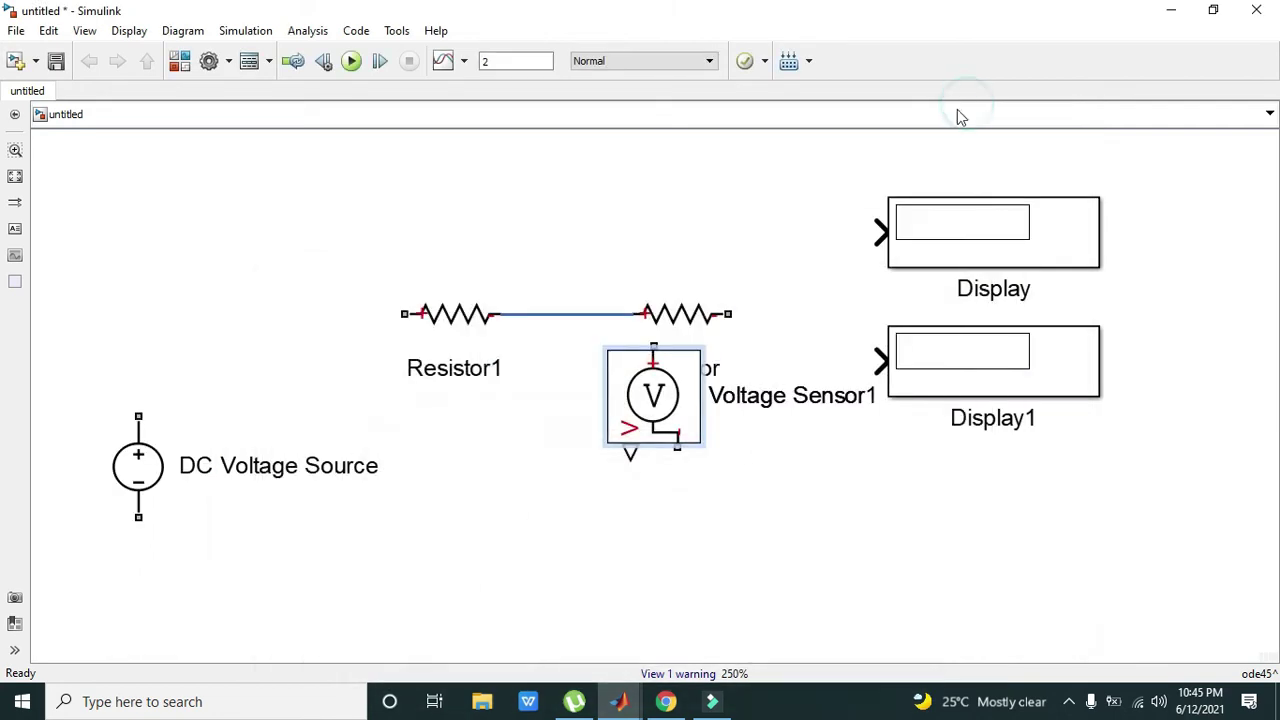
{"action": "left_click_drag", "start_coordinate": [648, 405], "coordinate": [697, 205]}
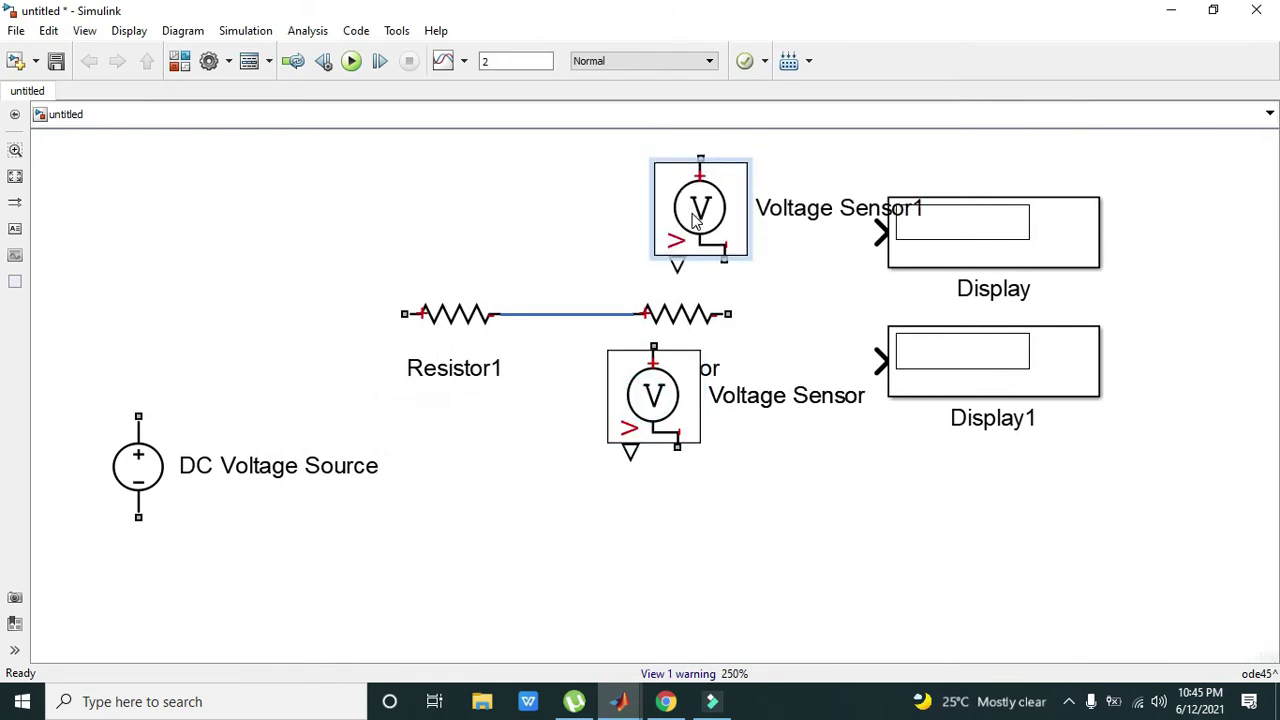
{"action": "left_click_drag", "start_coordinate": [641, 410], "coordinate": [420, 222]}
Step: Move the resistors below the sensors, nudge Voltage Sensor left, and raise Display right
{"action": "left_click", "coordinate": [357, 284]}
{"action": "left_click_drag", "start_coordinate": [357, 291], "coordinate": [762, 404]}
{"action": "left_click_drag", "start_coordinate": [655, 327], "coordinate": [651, 369]}
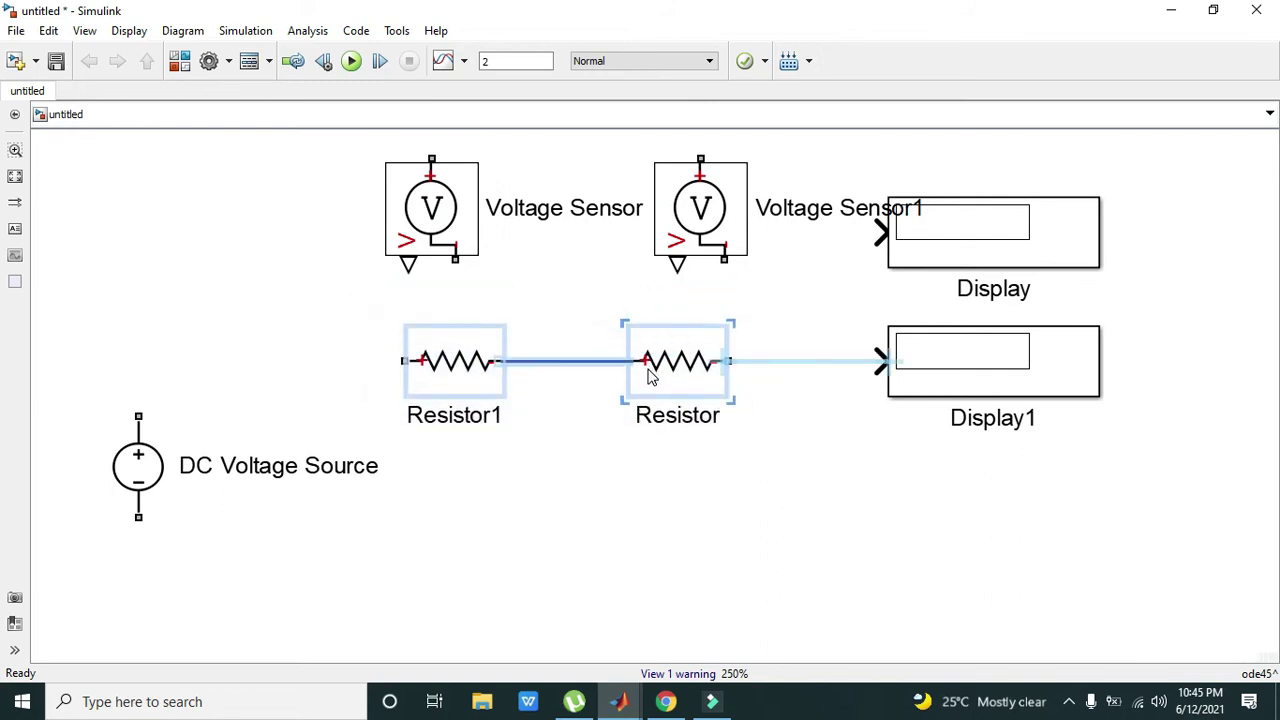
{"action": "left_click", "coordinate": [711, 434]}
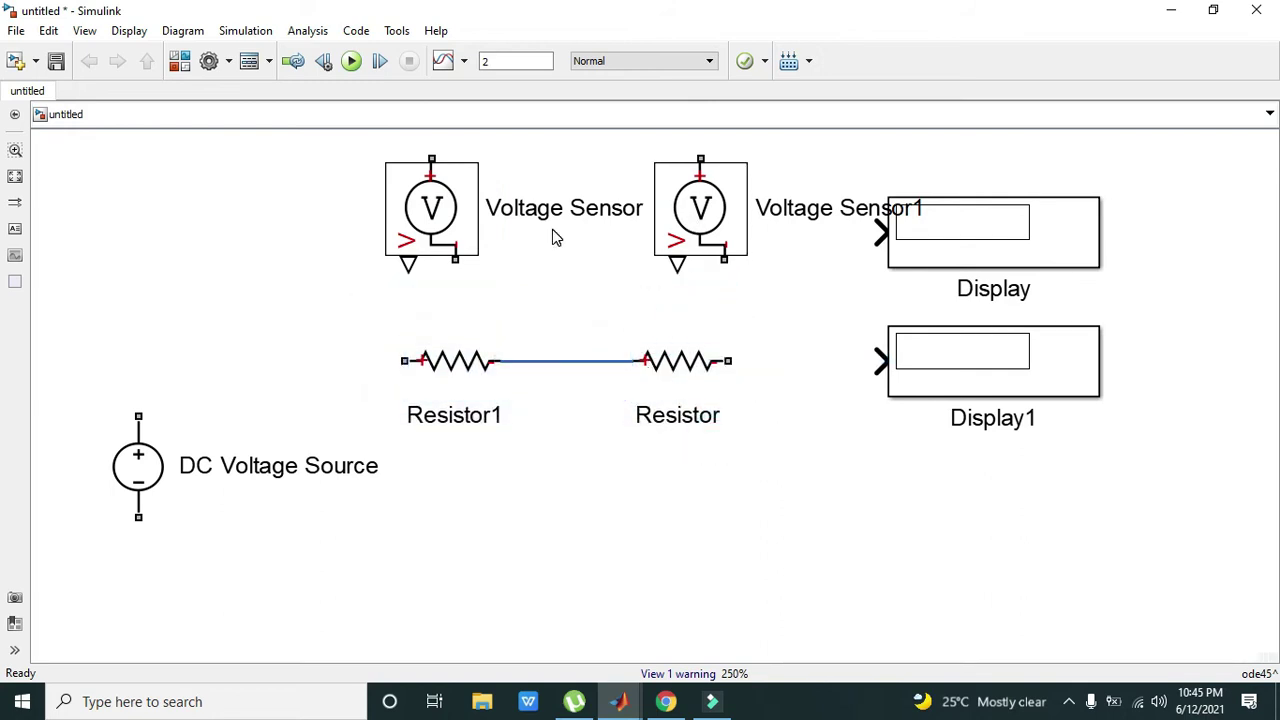
{"action": "left_click_drag", "start_coordinate": [431, 210], "coordinate": [384, 210]}
{"action": "left_click", "coordinate": [540, 287]}
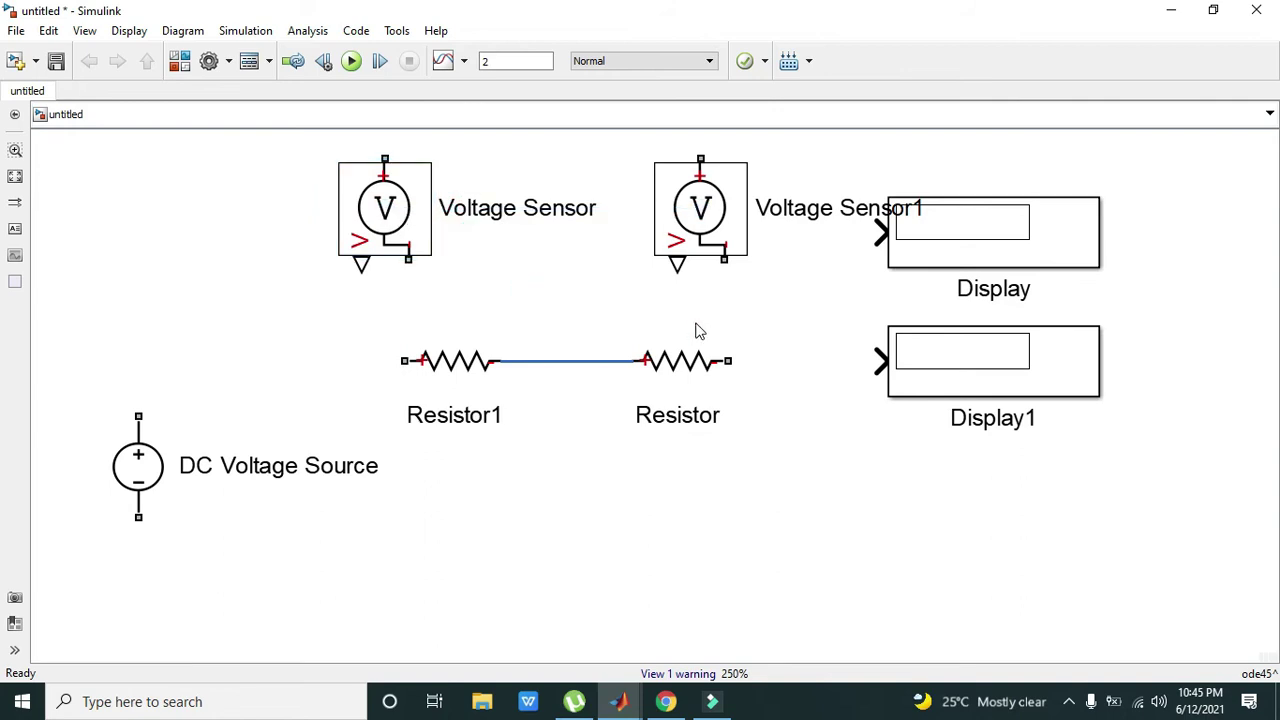
{"action": "left_click_drag", "start_coordinate": [948, 244], "coordinate": [1108, 177]}
Step: Move Display1 right and wire Voltage Sensor1's terminals across Resistor
{"action": "left_click_drag", "start_coordinate": [988, 372], "coordinate": [1134, 423]}
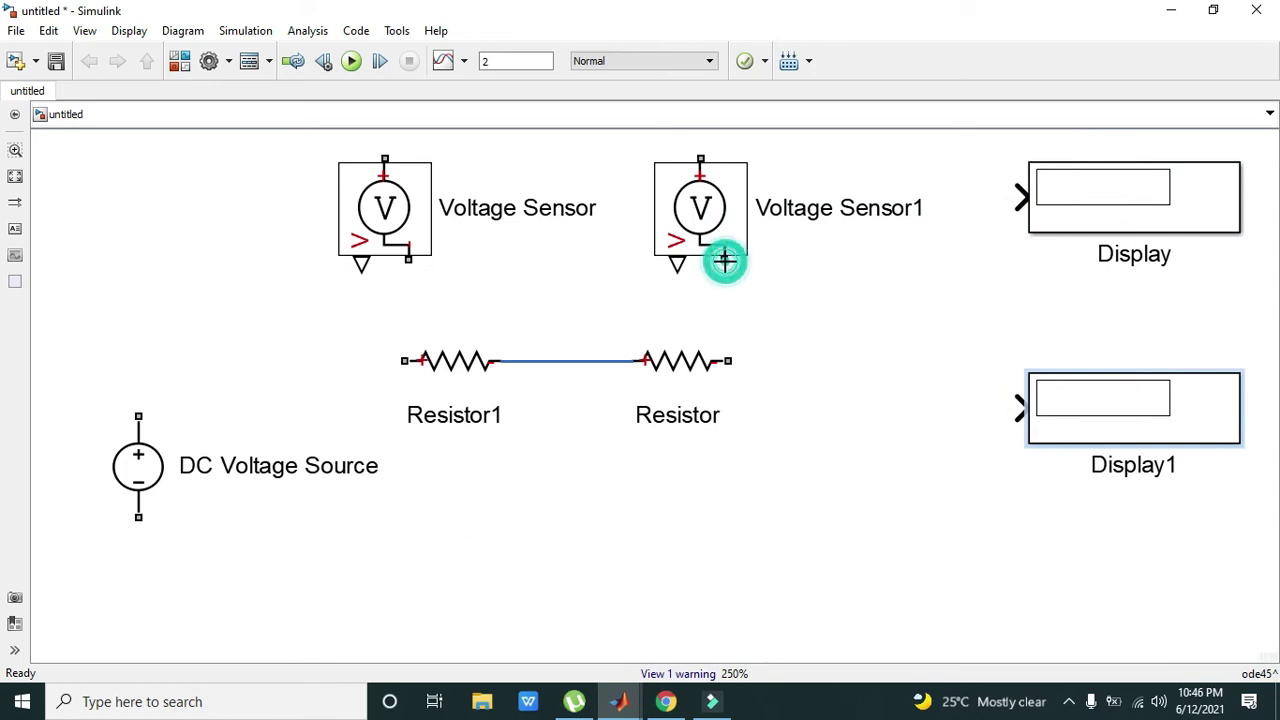
{"action": "left_click_drag", "start_coordinate": [724, 258], "coordinate": [731, 361]}
{"action": "left_click_drag", "start_coordinate": [699, 152], "coordinate": [597, 366]}
{"action": "left_click", "coordinate": [606, 360]}
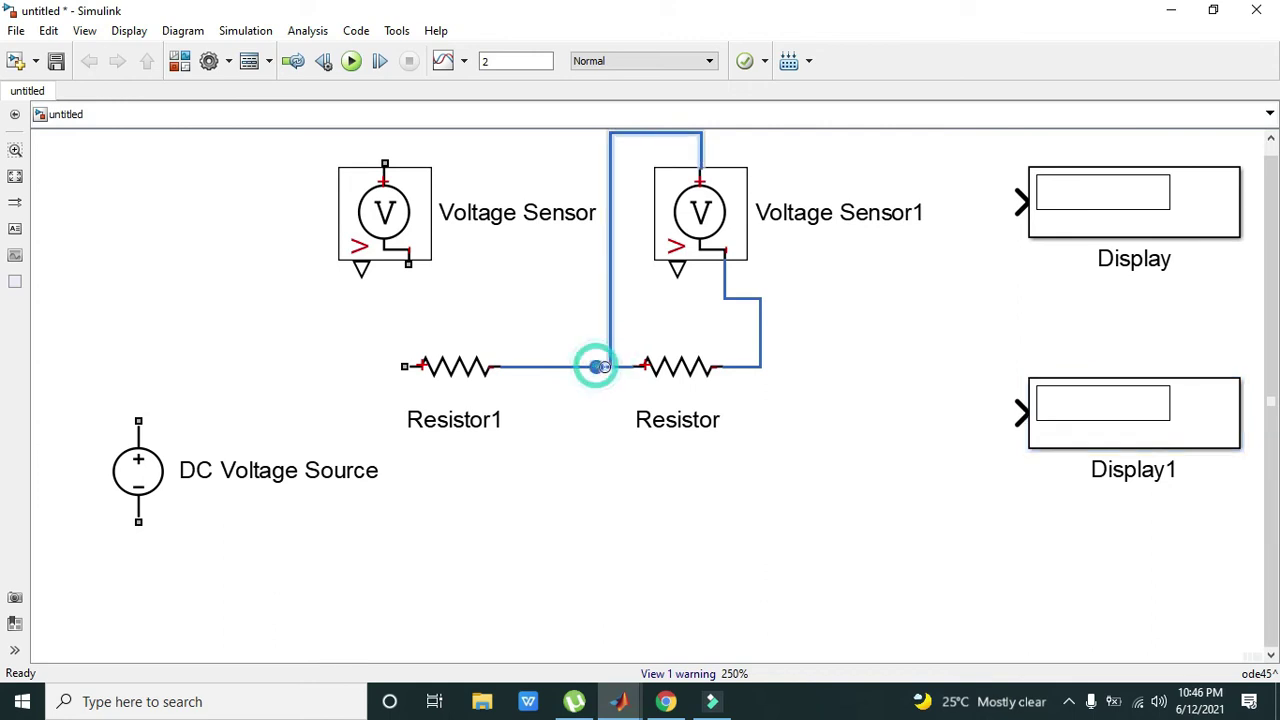
{"action": "left_click", "coordinate": [757, 372]}
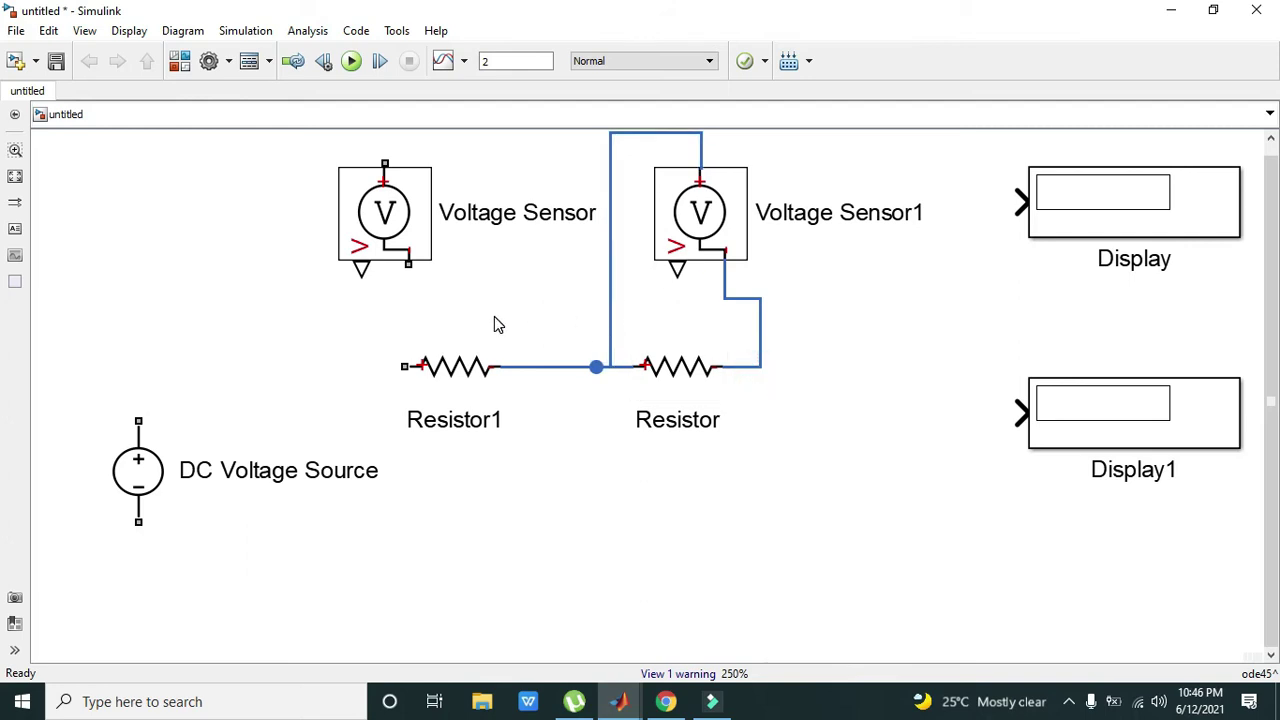
Step: Wire Voltage Sensor's terminals across Resistor1
{"action": "left_click", "coordinate": [393, 232]}
{"action": "mouse_move", "coordinate": [405, 263]}
{"action": "left_mouse_down"}
{"action": "mouse_move", "coordinate": [517, 300]}
{"action": "mouse_move", "coordinate": [527, 366]}
{"action": "left_mouse_up"}
{"action": "left_click", "coordinate": [381, 182]}
{"action": "left_click_drag", "start_coordinate": [383, 163], "coordinate": [406, 393]}
{"action": "left_click", "coordinate": [380, 360]}
Step: Connect the DC Voltage Source's positive terminal to Resistor1's left end
{"action": "left_click", "coordinate": [812, 222]}
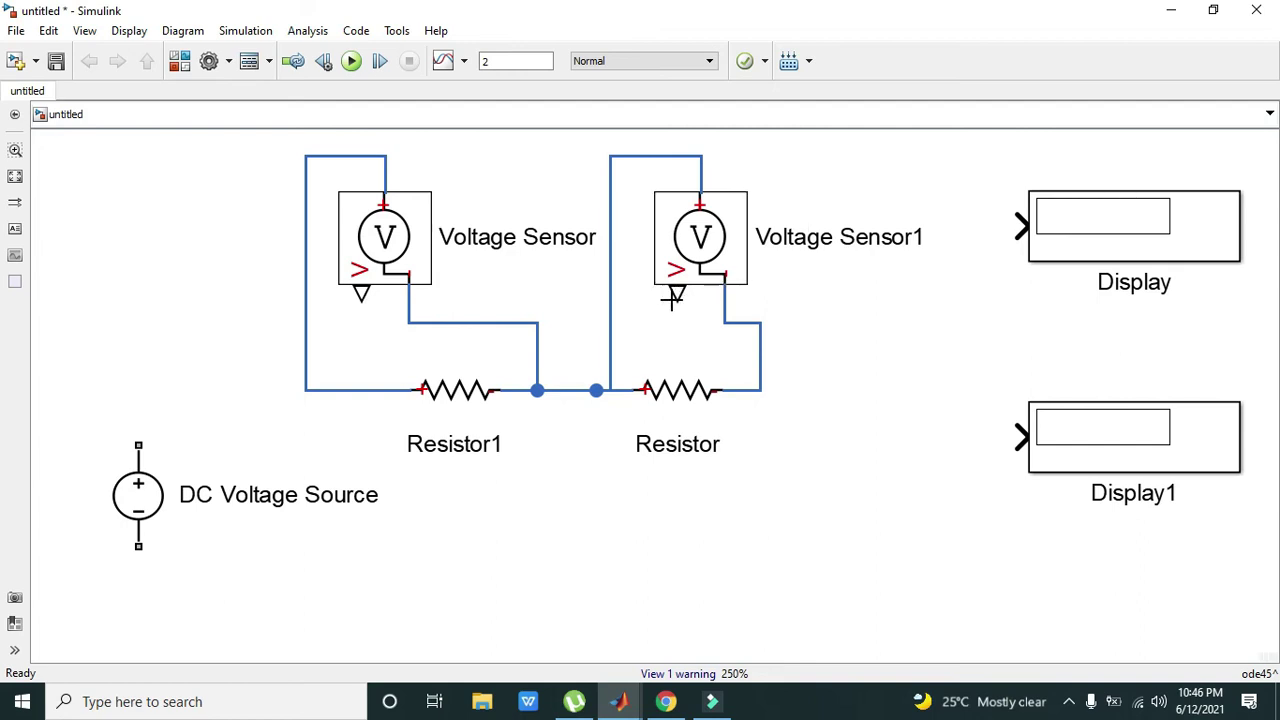
{"action": "left_click_drag", "start_coordinate": [677, 294], "coordinate": [909, 299]}
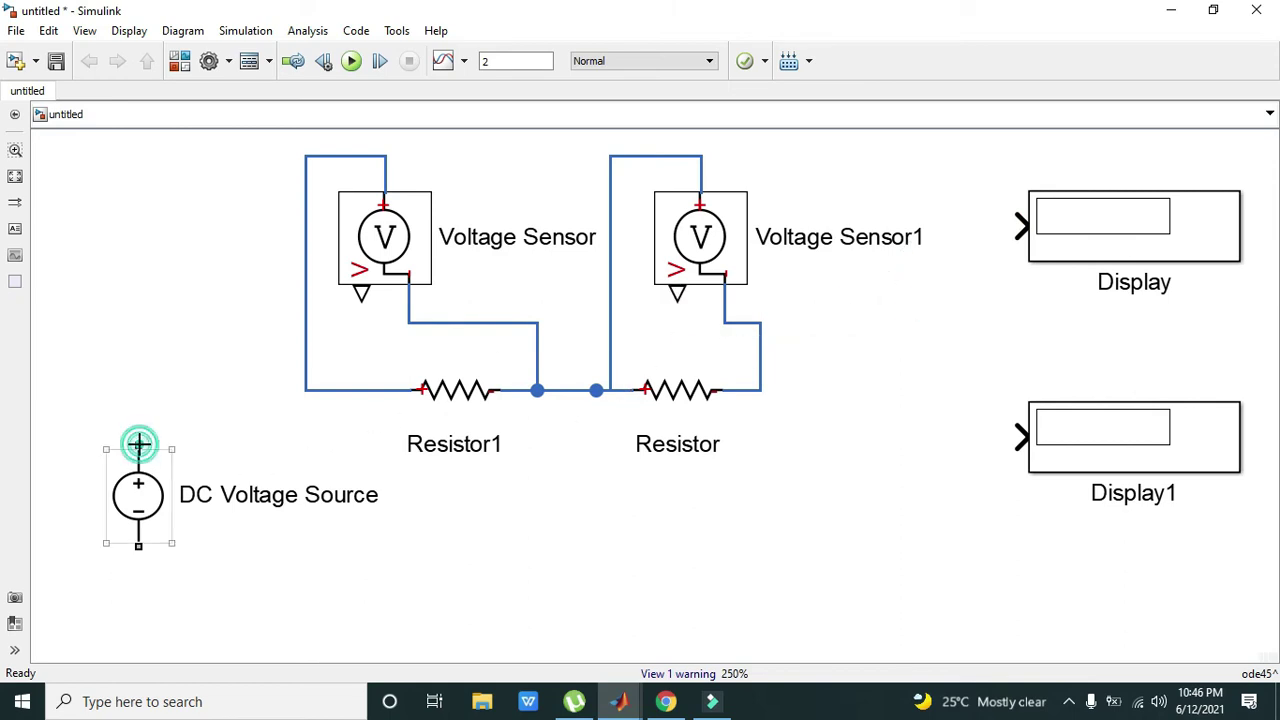
{"action": "left_click_drag", "start_coordinate": [138, 445], "coordinate": [303, 388]}
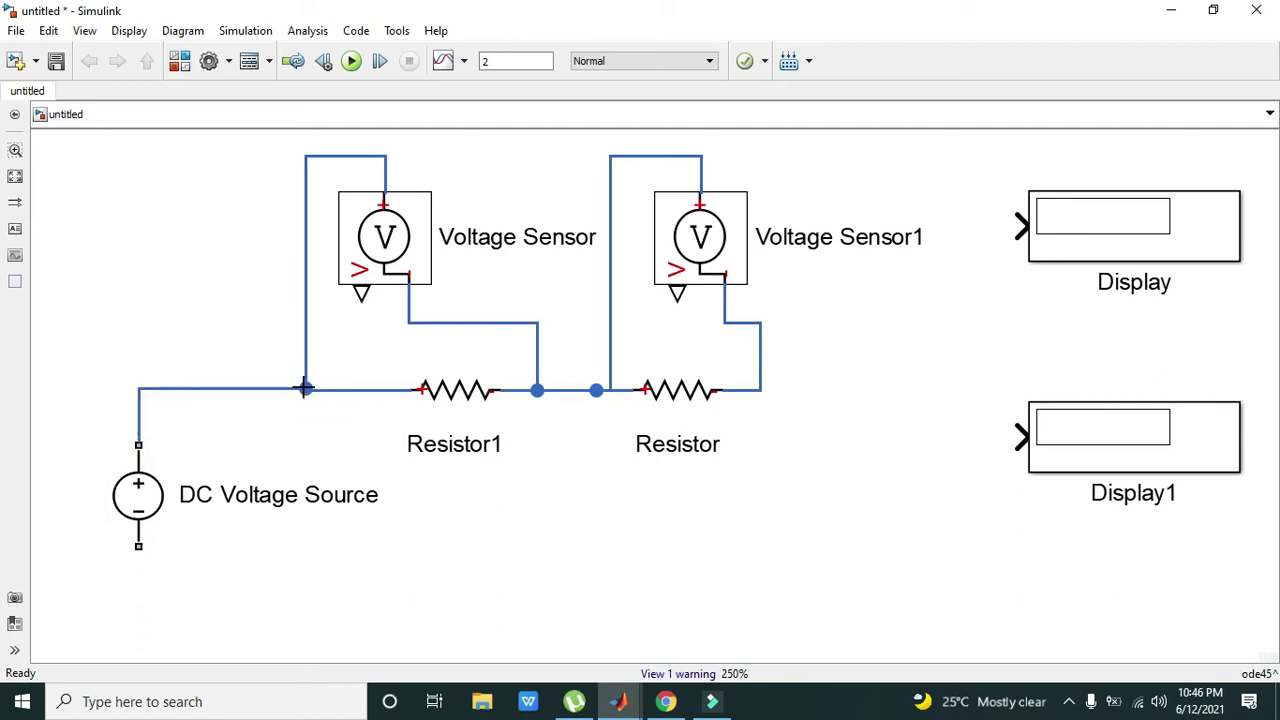
{"action": "left_click", "coordinate": [277, 447]}
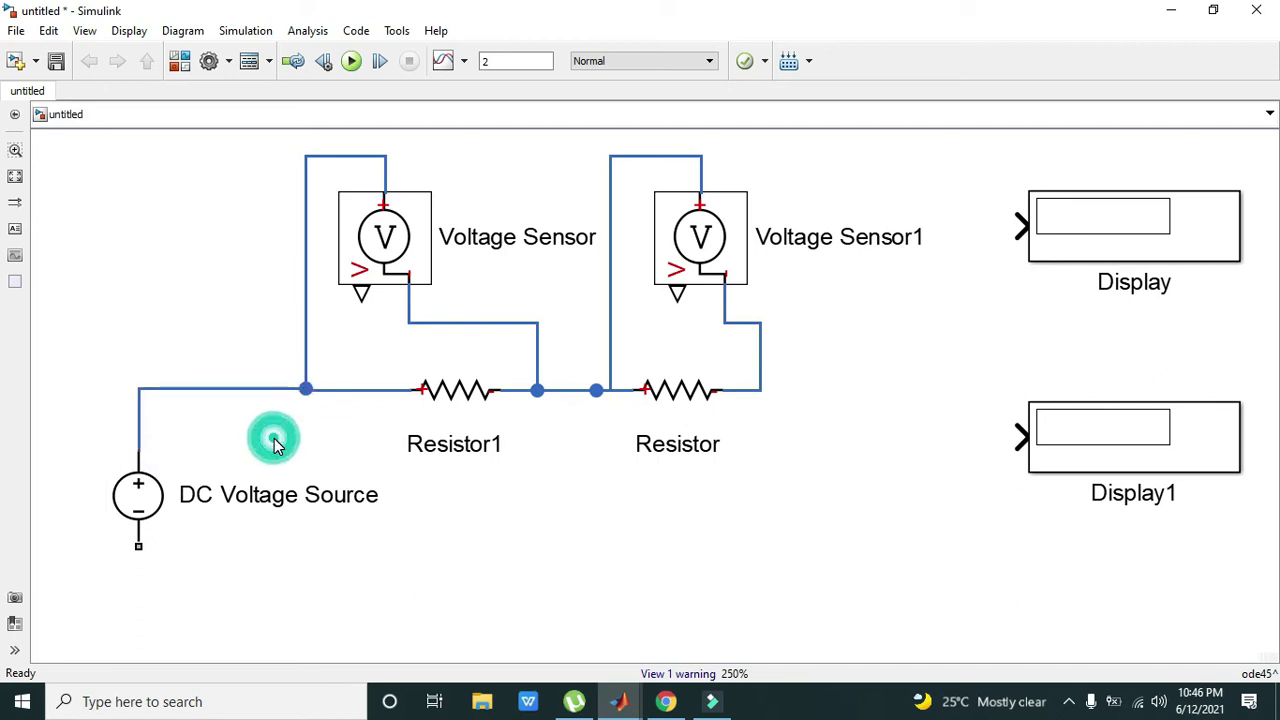
Step: Search the Library Browser for 'ps-simulink'
{"action": "left_click", "coordinate": [85, 32]}
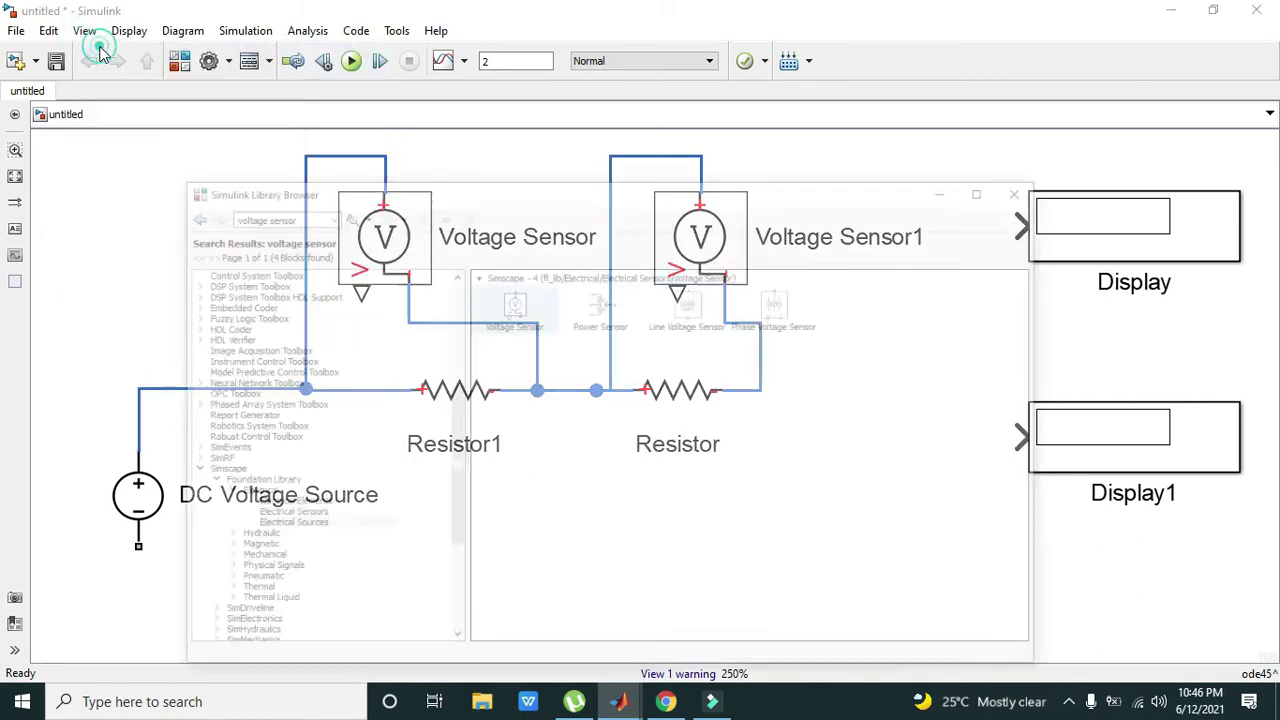
{"action": "left_click", "coordinate": [100, 48]}
{"action": "left_click", "coordinate": [245, 134]}
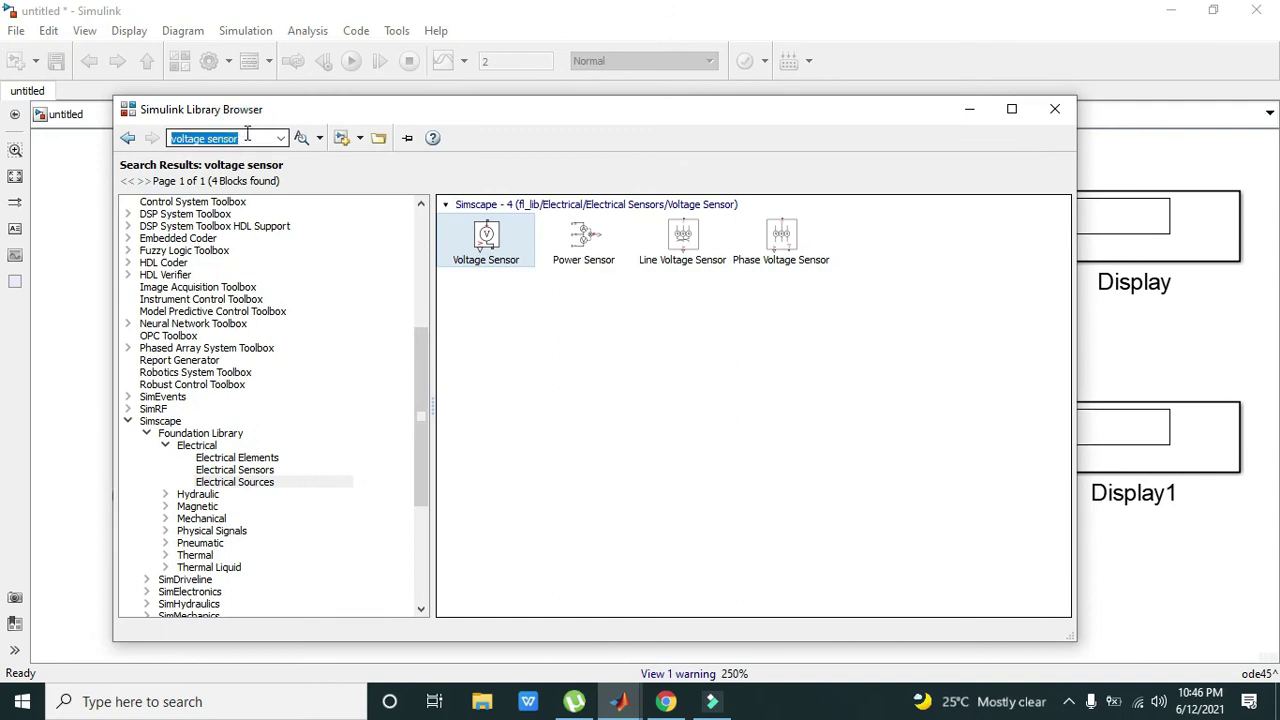
{"action": "type", "text": "ps-simu"}
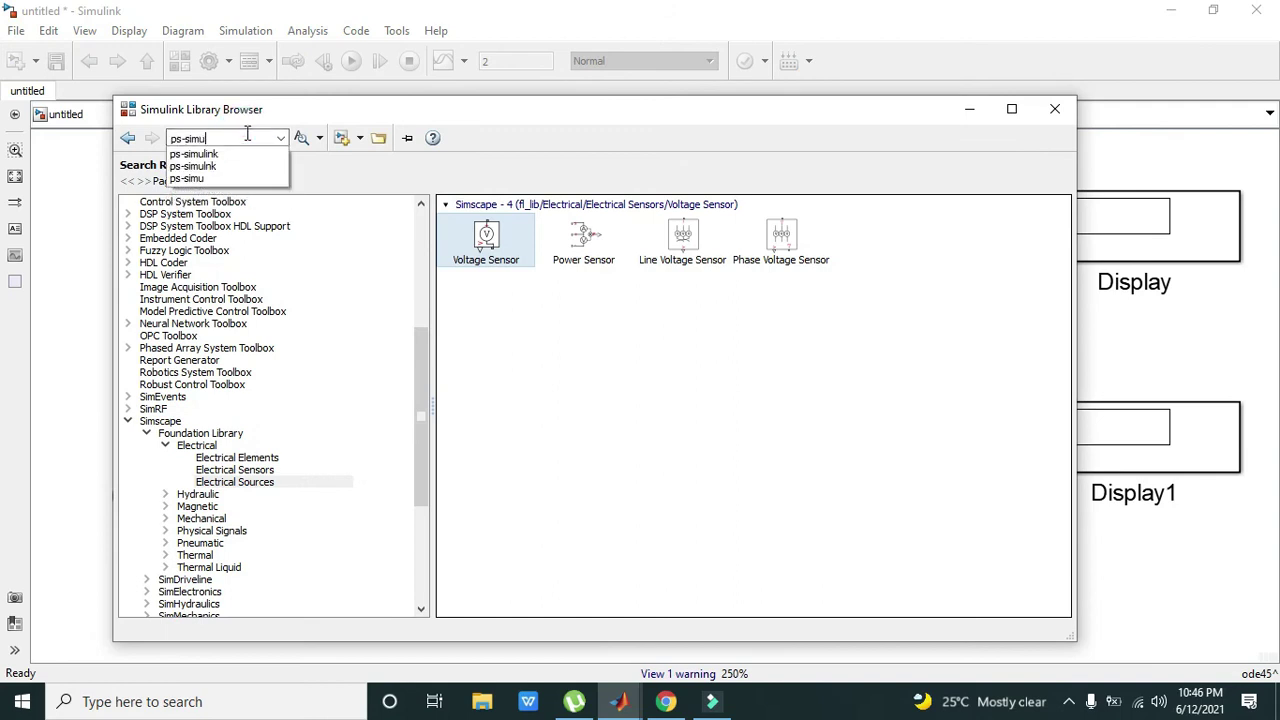
{"action": "left_click", "coordinate": [200, 154]}
{"action": "left_click", "coordinate": [302, 140]}
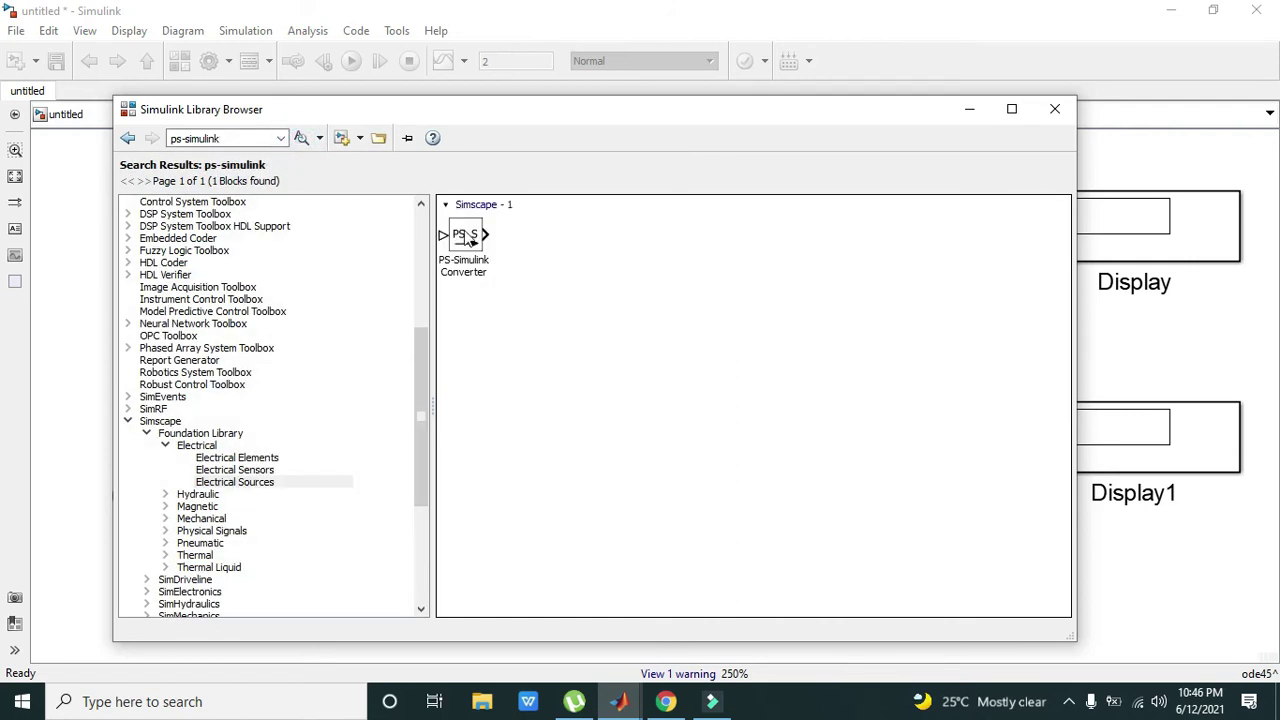
Step: Add a PS-Simulink Converter between Voltage Sensor1 and Display, wiring it to Display
{"action": "right_click", "coordinate": [466, 232]}
{"action": "left_click", "coordinate": [485, 245]}
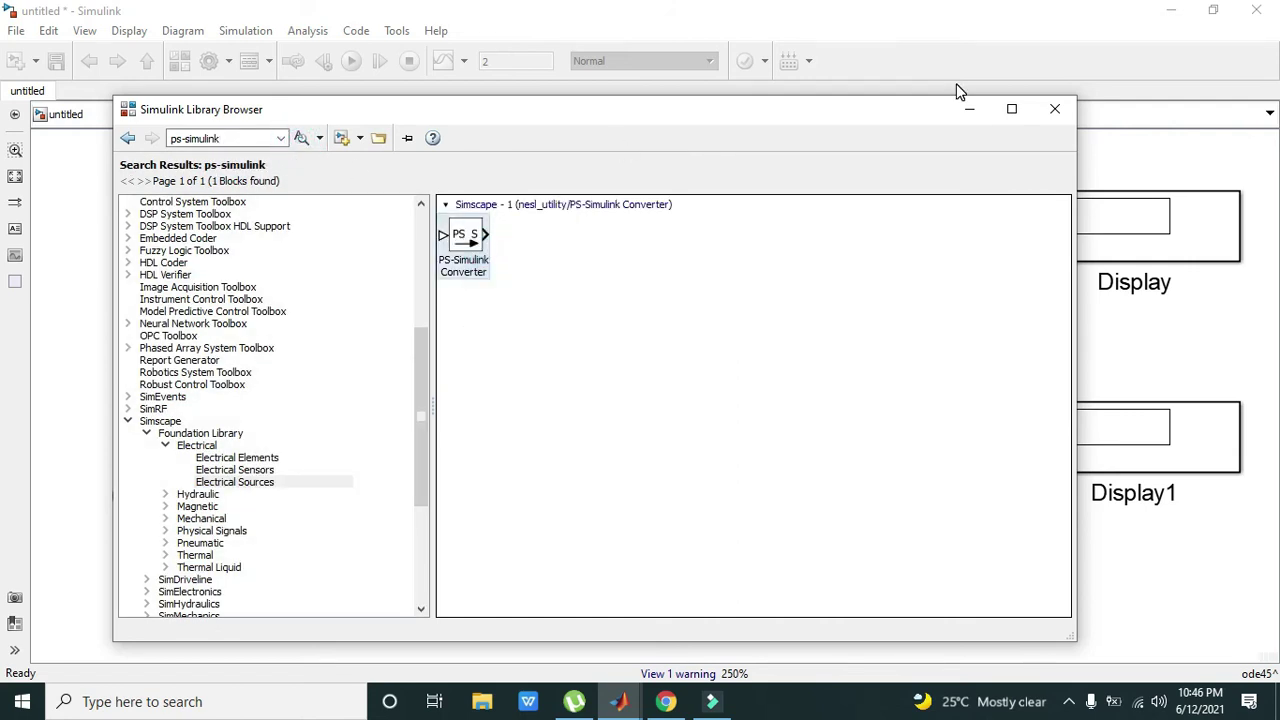
{"action": "left_click", "coordinate": [969, 110]}
{"action": "left_click_drag", "start_coordinate": [673, 377], "coordinate": [674, 296]}
{"action": "mouse_move", "coordinate": [953, 323]}
{"action": "left_mouse_down"}
{"action": "mouse_move", "coordinate": [971, 222]}
{"action": "mouse_move", "coordinate": [1022, 226]}
{"action": "left_mouse_up"}
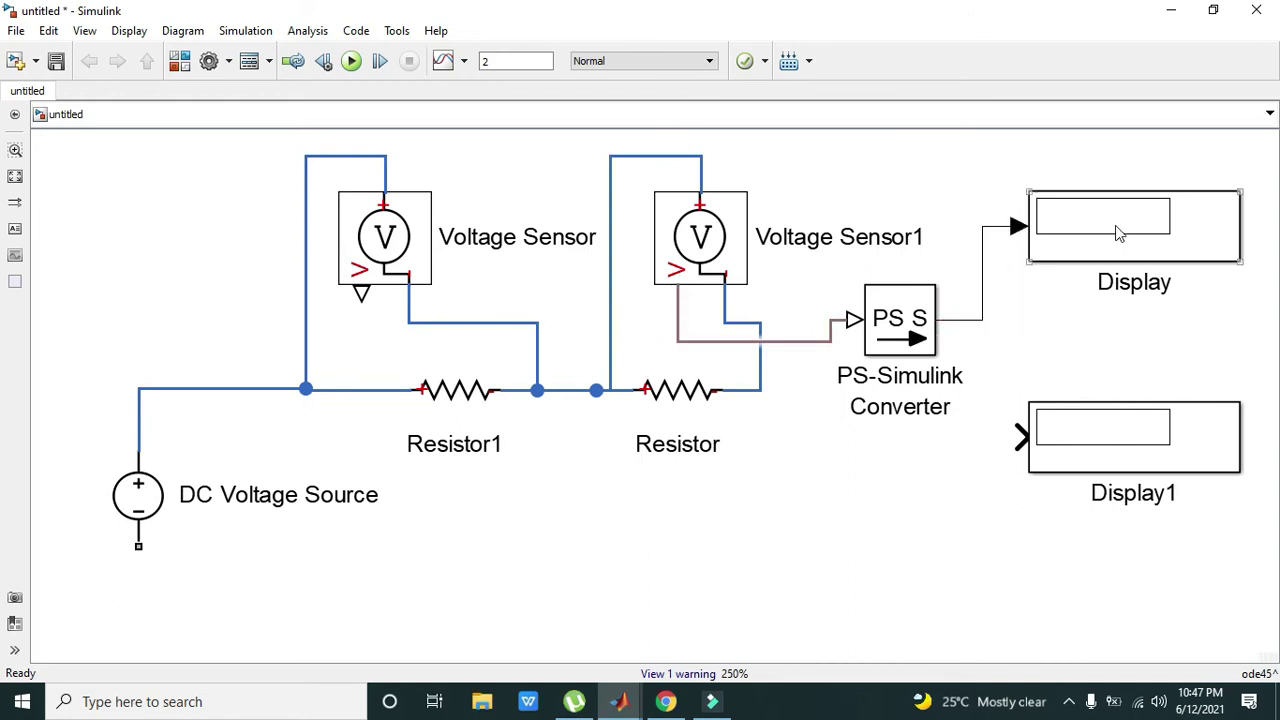
{"action": "left_click_drag", "start_coordinate": [1166, 436], "coordinate": [1166, 507]}
Step: Copy the converter before Display1 and connect Voltage Sensor's output to it
{"action": "left_click", "coordinate": [912, 325]}
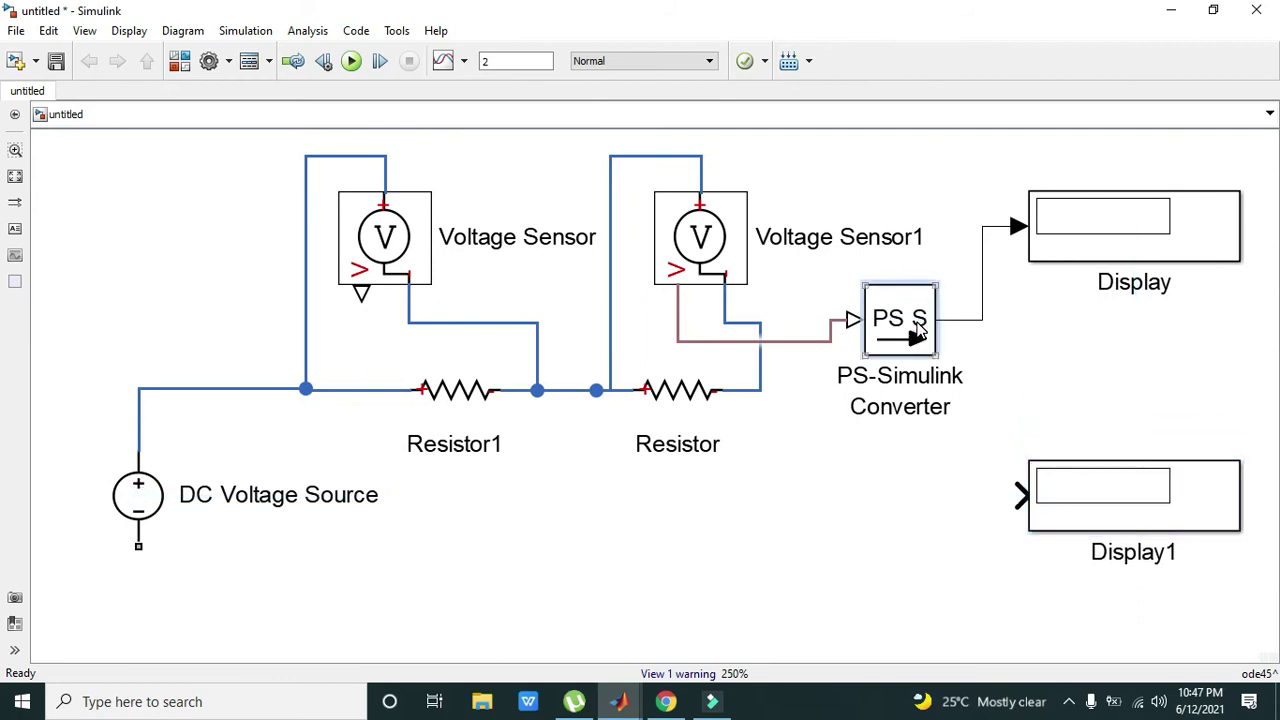
{"action": "left_click_drag", "start_coordinate": [918, 335], "coordinate": [918, 511]}
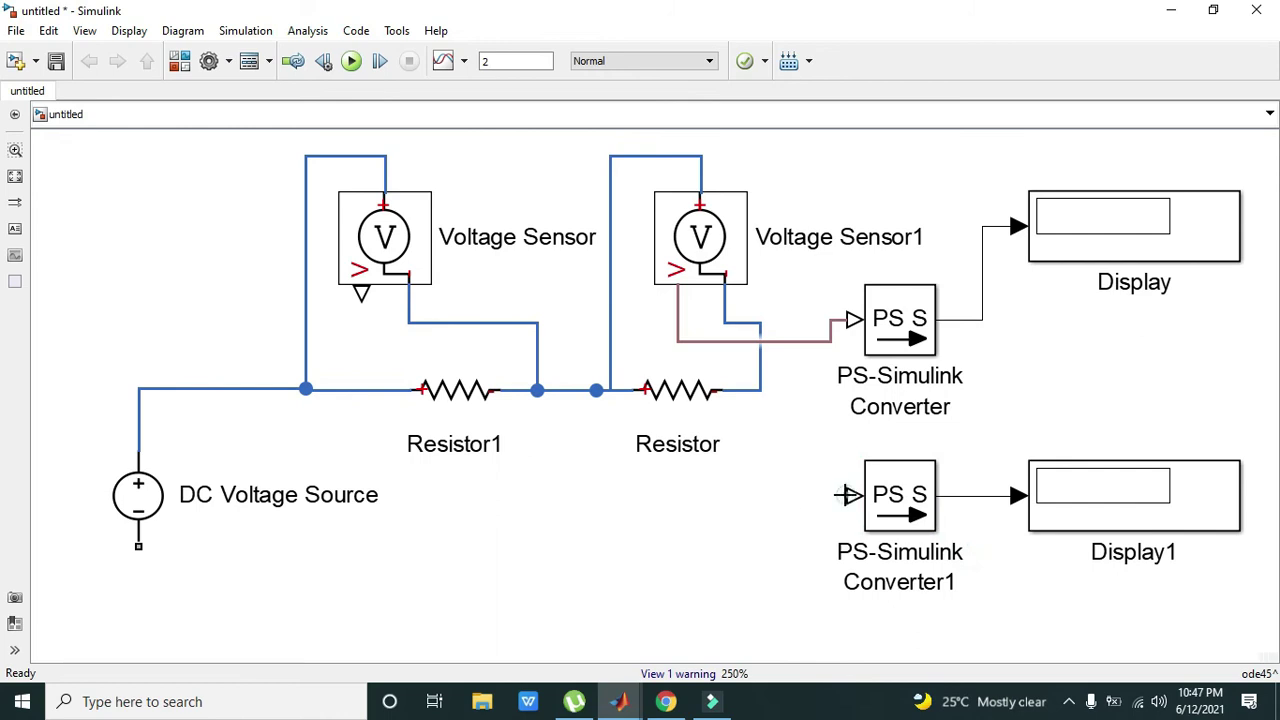
{"action": "left_click_drag", "start_coordinate": [828, 495], "coordinate": [372, 262]}
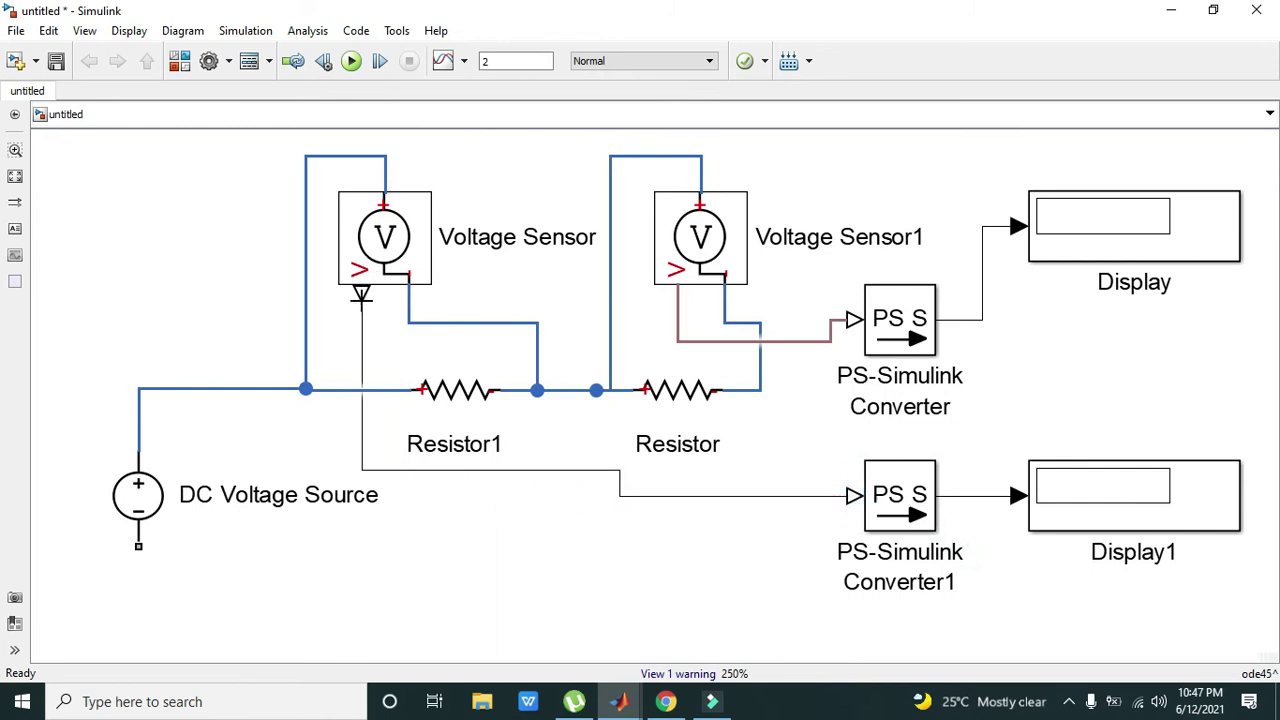
Step: Wire the DC source's negative terminal to the Resistor's right end
{"action": "left_click", "coordinate": [138, 495]}
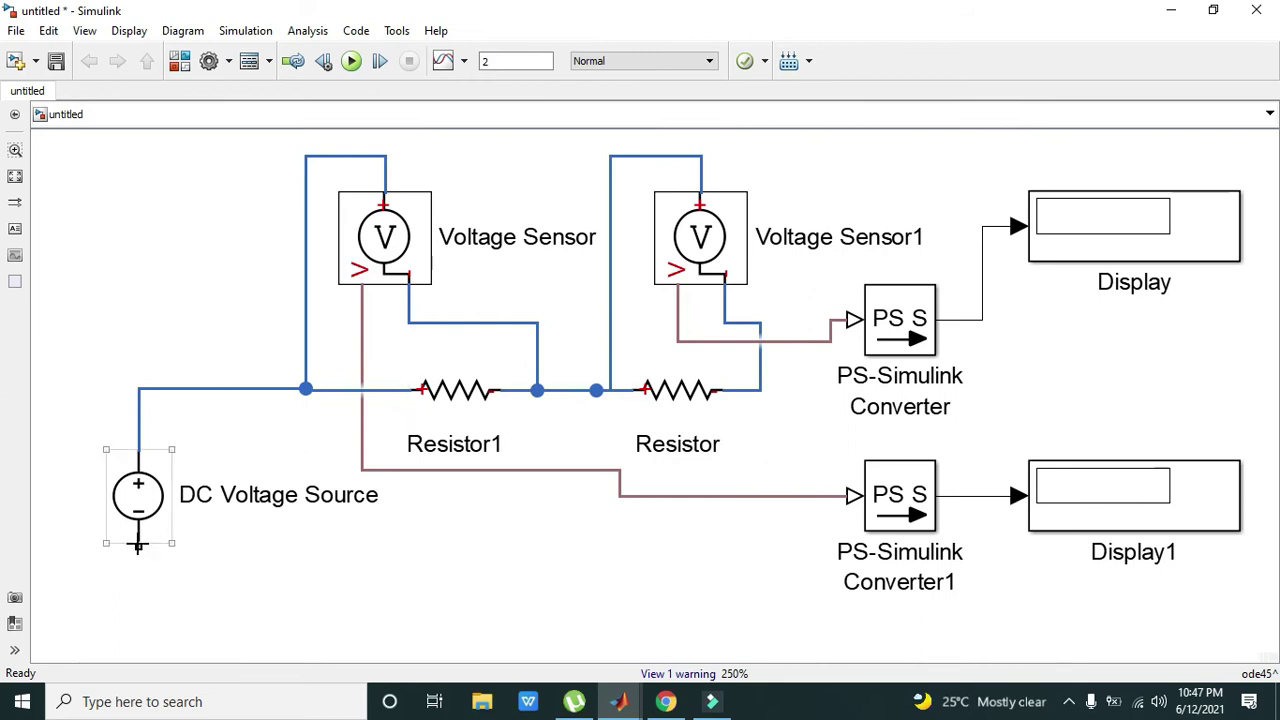
{"action": "left_click_drag", "start_coordinate": [138, 545], "coordinate": [760, 388]}
{"action": "left_click", "coordinate": [786, 403]}
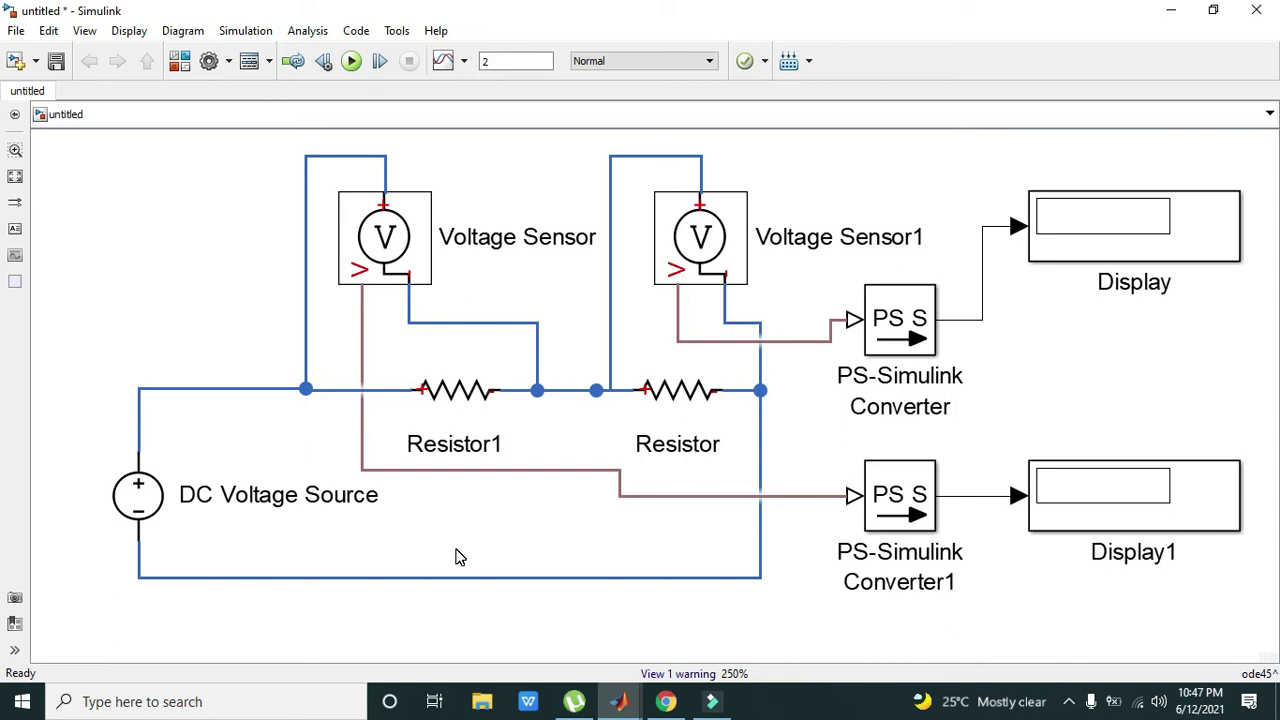
Step: Find 'electrical ref' in the Library Browser and add the Electrical Reference block to the model
{"action": "left_click", "coordinate": [84, 30]}
{"action": "left_click", "coordinate": [106, 48]}
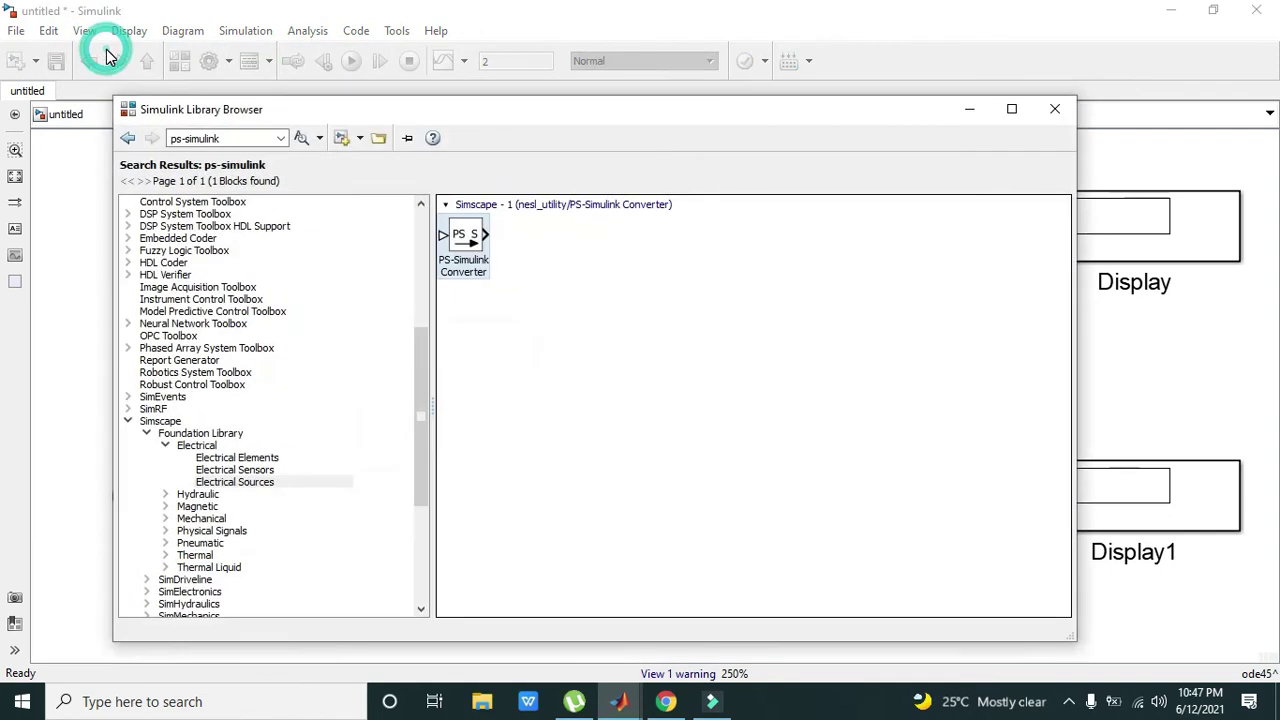
{"action": "triple_click", "coordinate": [228, 138]}
{"action": "type", "text": "ele"}
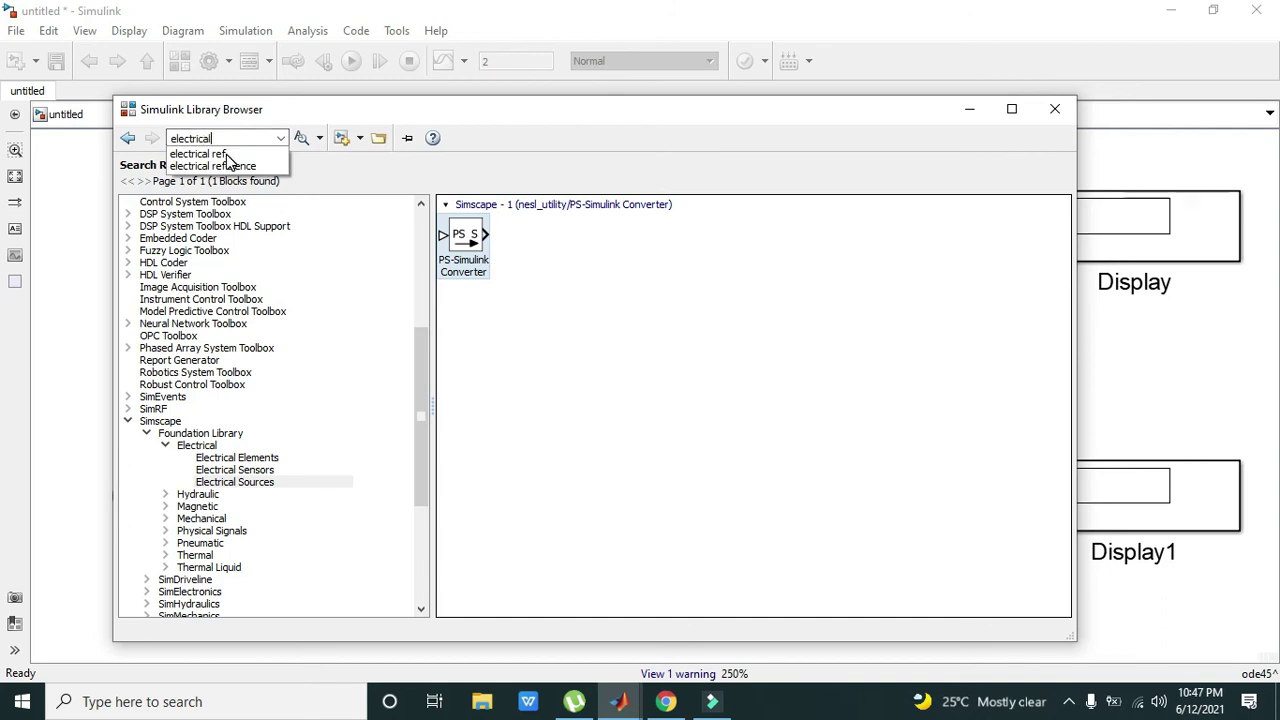
{"action": "type", "text": "ctrical"}
{"action": "left_click", "coordinate": [226, 154]}
{"action": "left_click", "coordinate": [300, 140]}
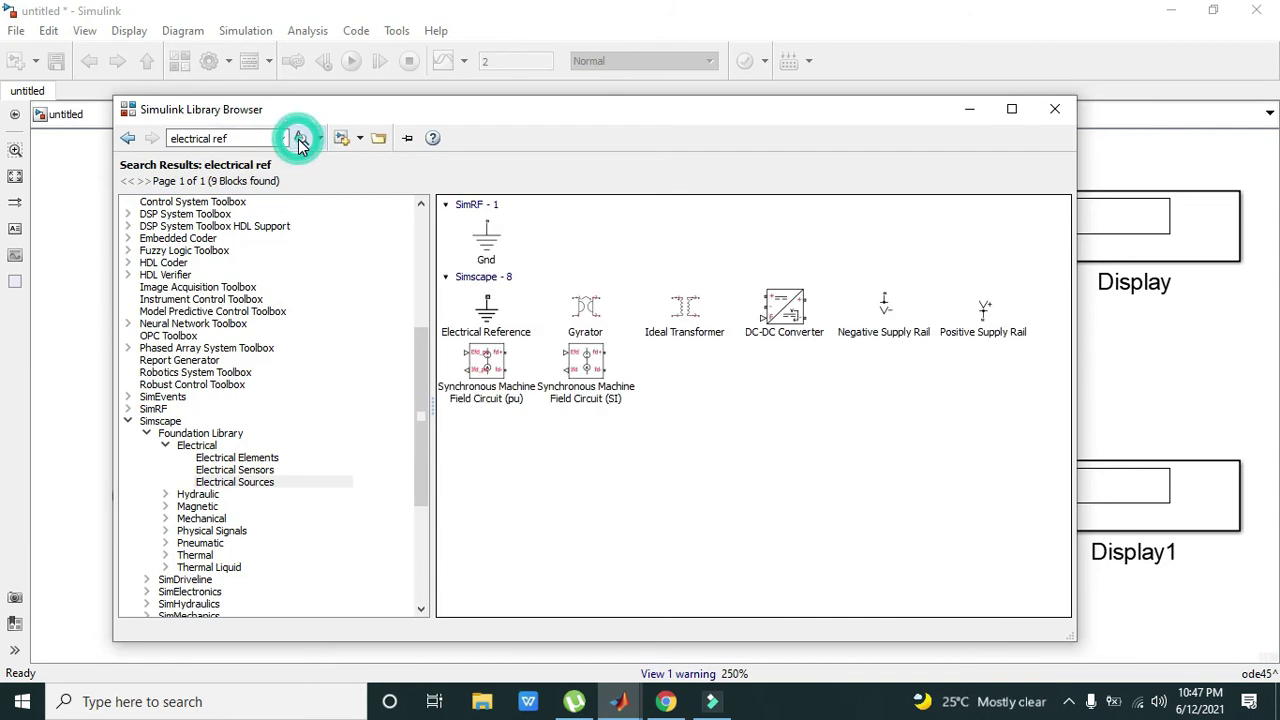
{"action": "right_click", "coordinate": [497, 315]}
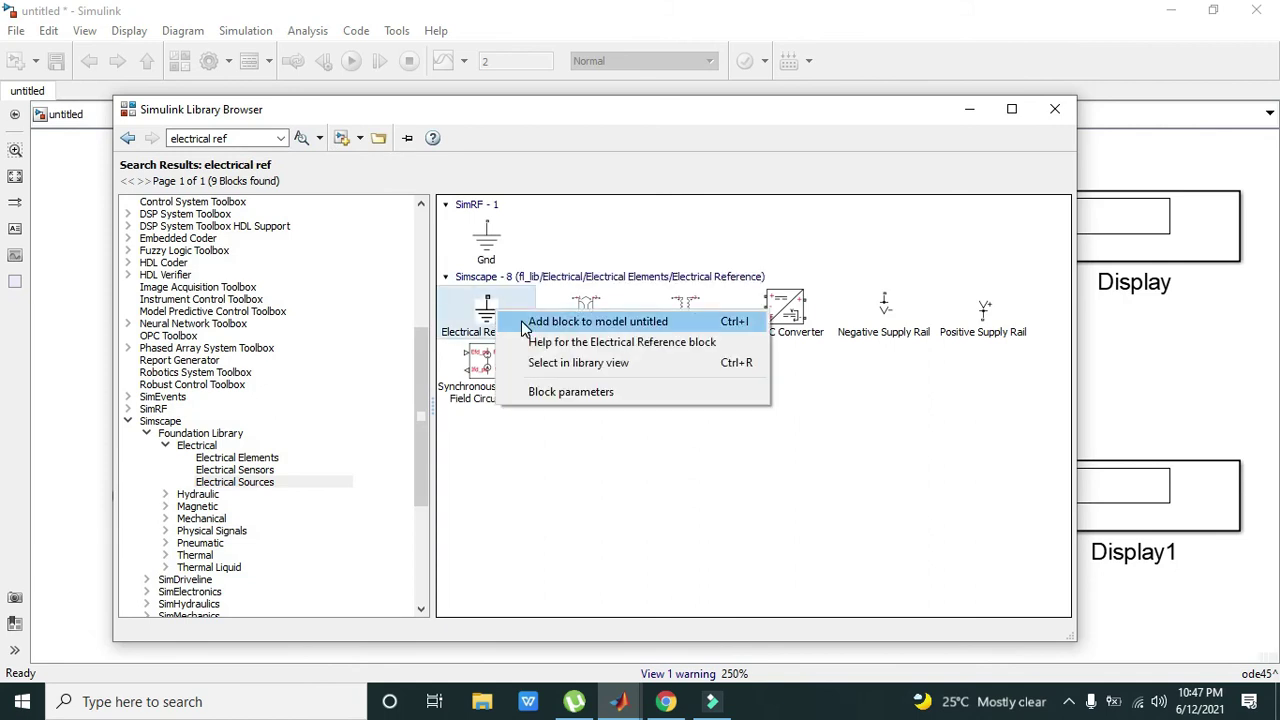
{"action": "left_click", "coordinate": [525, 321]}
{"action": "left_click", "coordinate": [968, 112]}
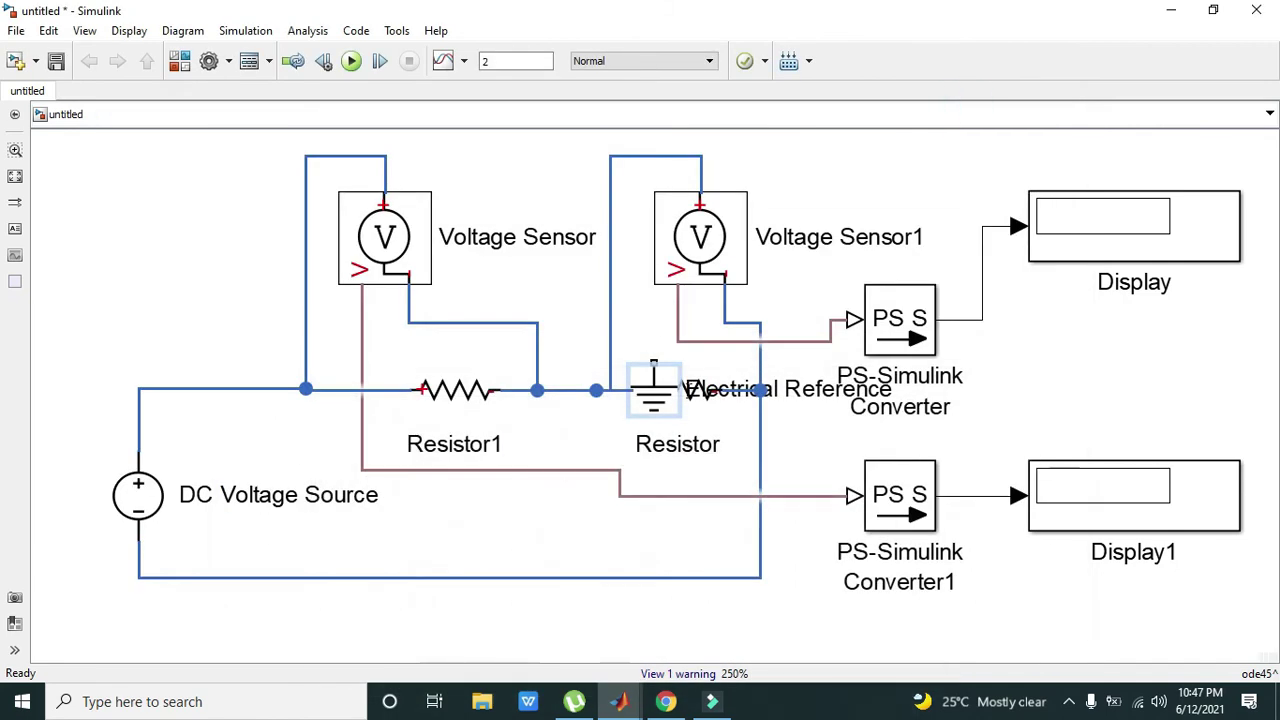
Step: Place the Electrical Reference on the circuit's bottom wire below the DC Voltage Source and fit the diagram
{"action": "left_click_drag", "start_coordinate": [665, 397], "coordinate": [197, 578]}
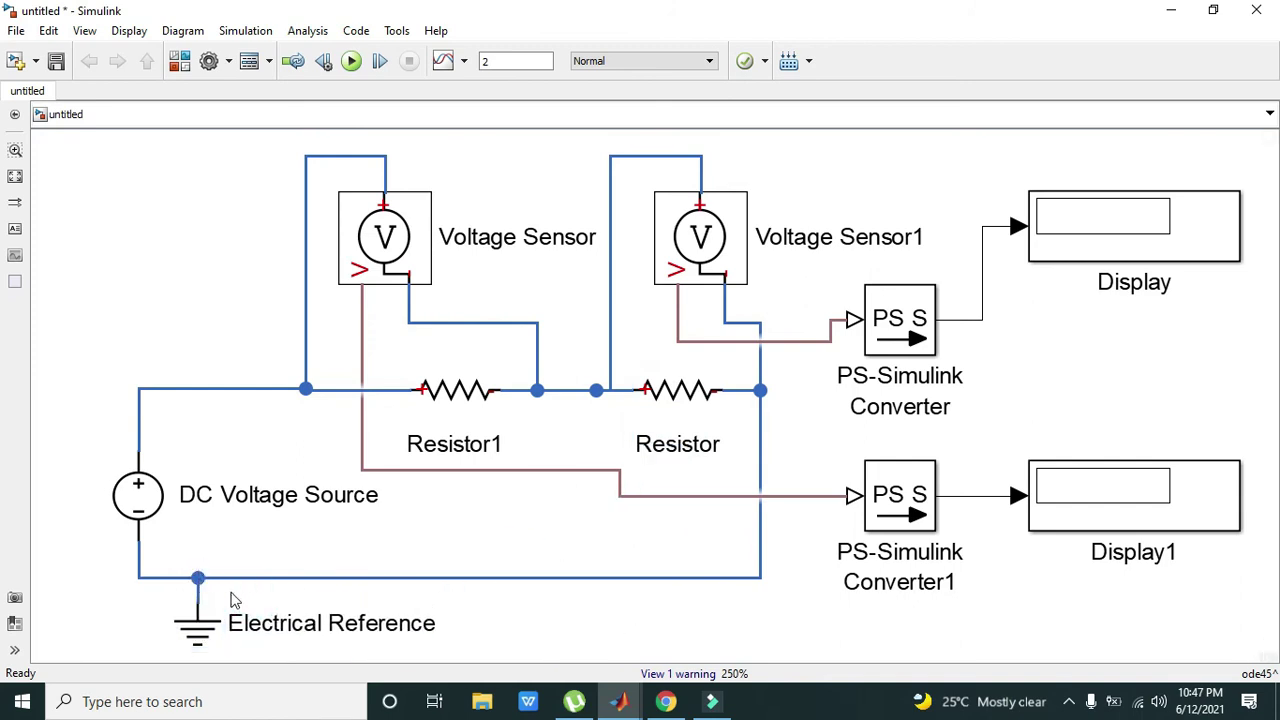
{"action": "left_click", "coordinate": [205, 628]}
{"action": "left_click", "coordinate": [562, 222]}
{"action": "key", "text": "space"}
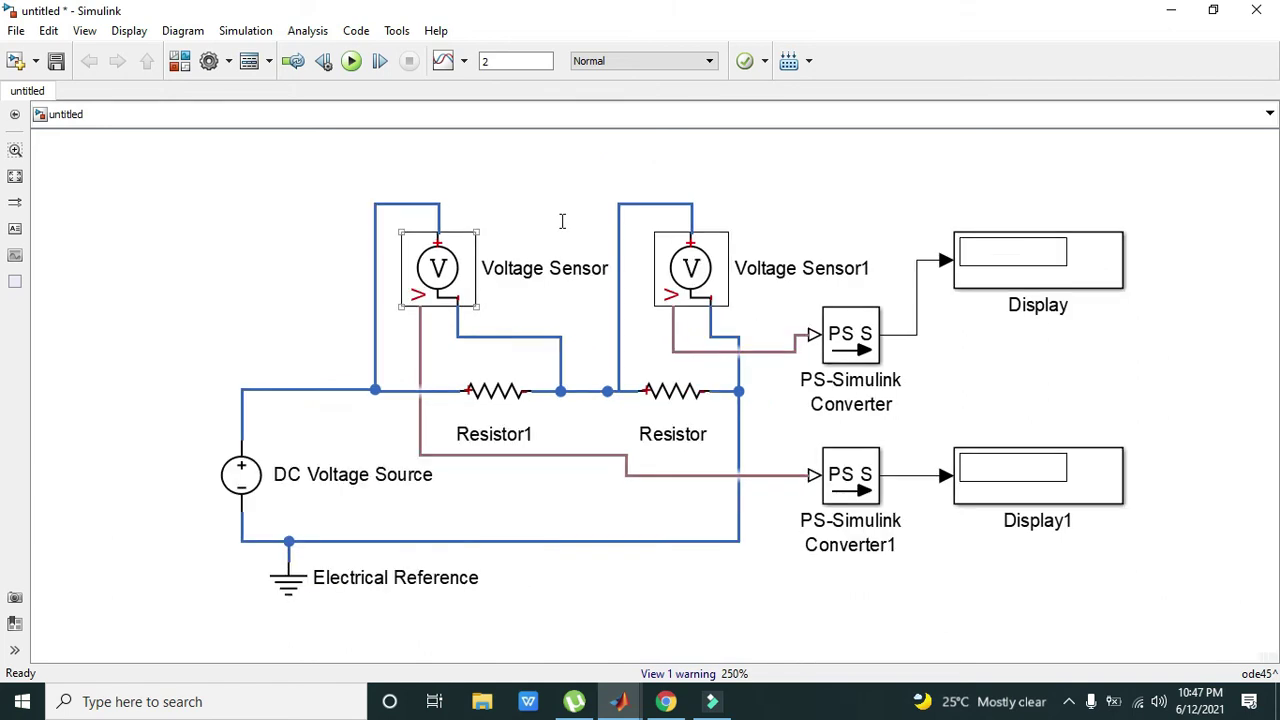
{"action": "left_click", "coordinate": [140, 161]}
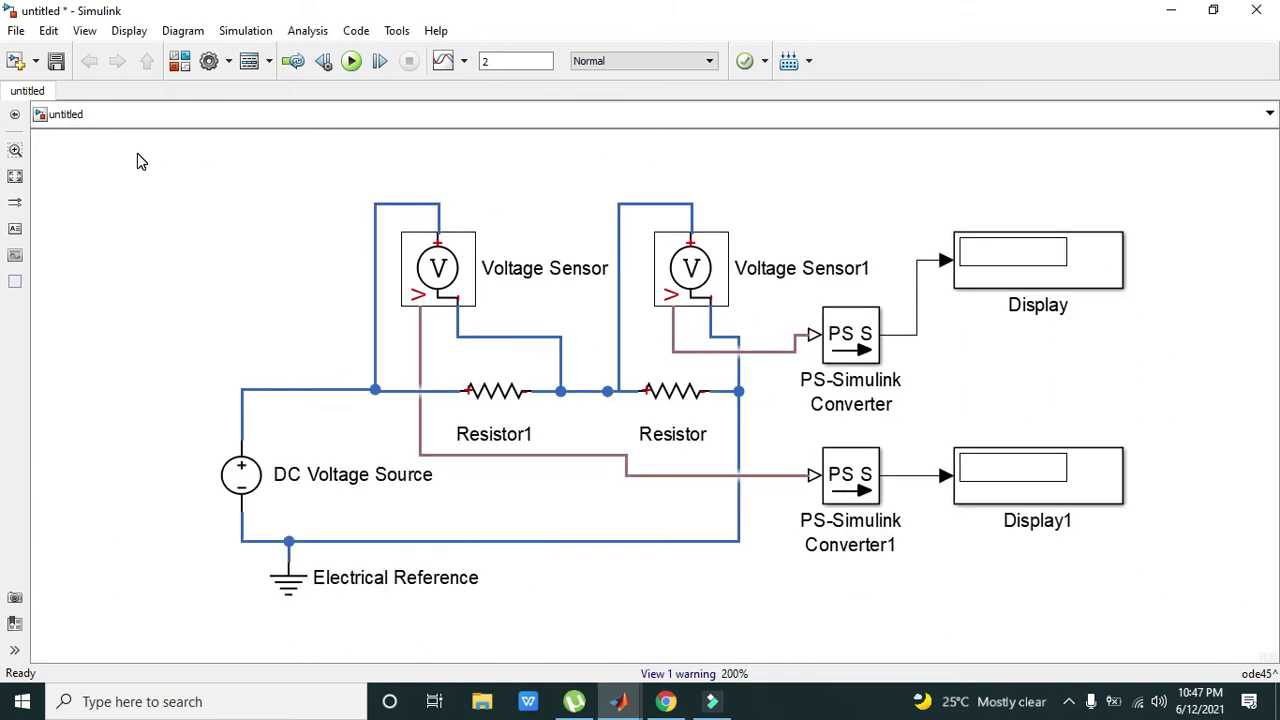
Step: Search the Library Browser for 'solver configuration'
{"action": "left_click", "coordinate": [84, 30]}
{"action": "left_click", "coordinate": [100, 47]}
{"action": "triple_click", "coordinate": [245, 138]}
{"action": "key", "text": "BackSpace"}
{"action": "type", "text": "solve"}
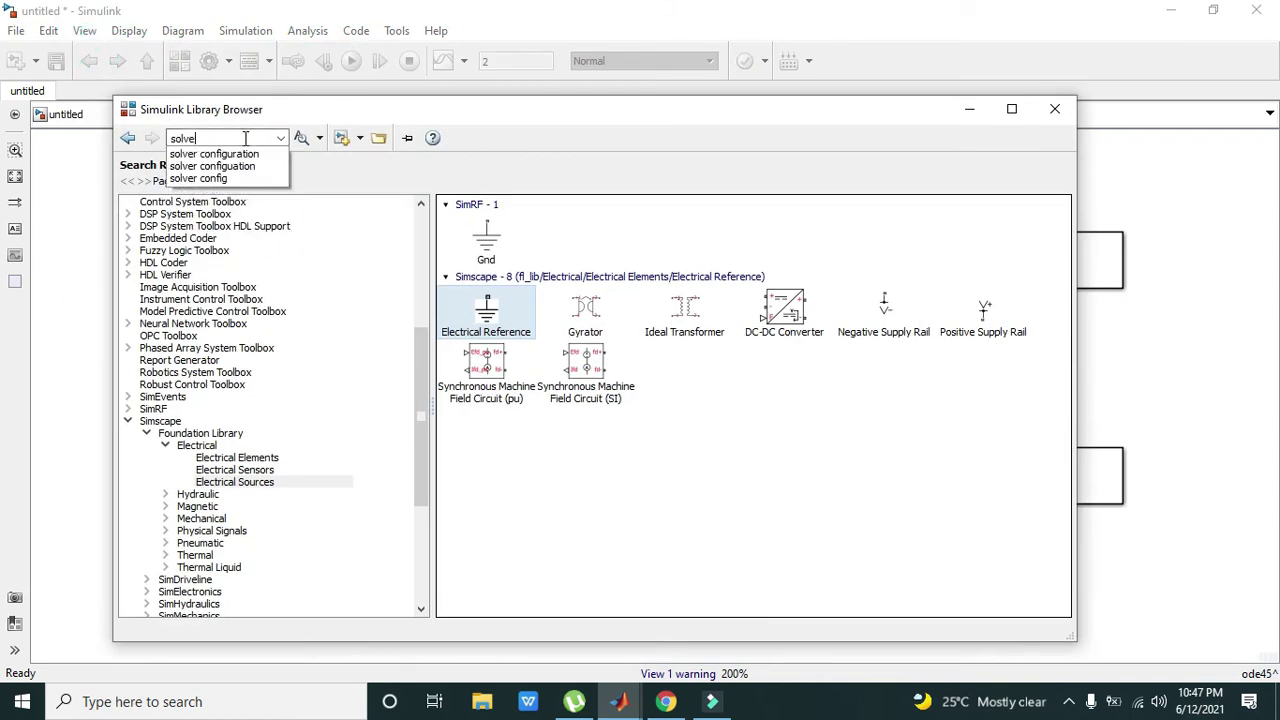
{"action": "type", "text": "r configurat"}
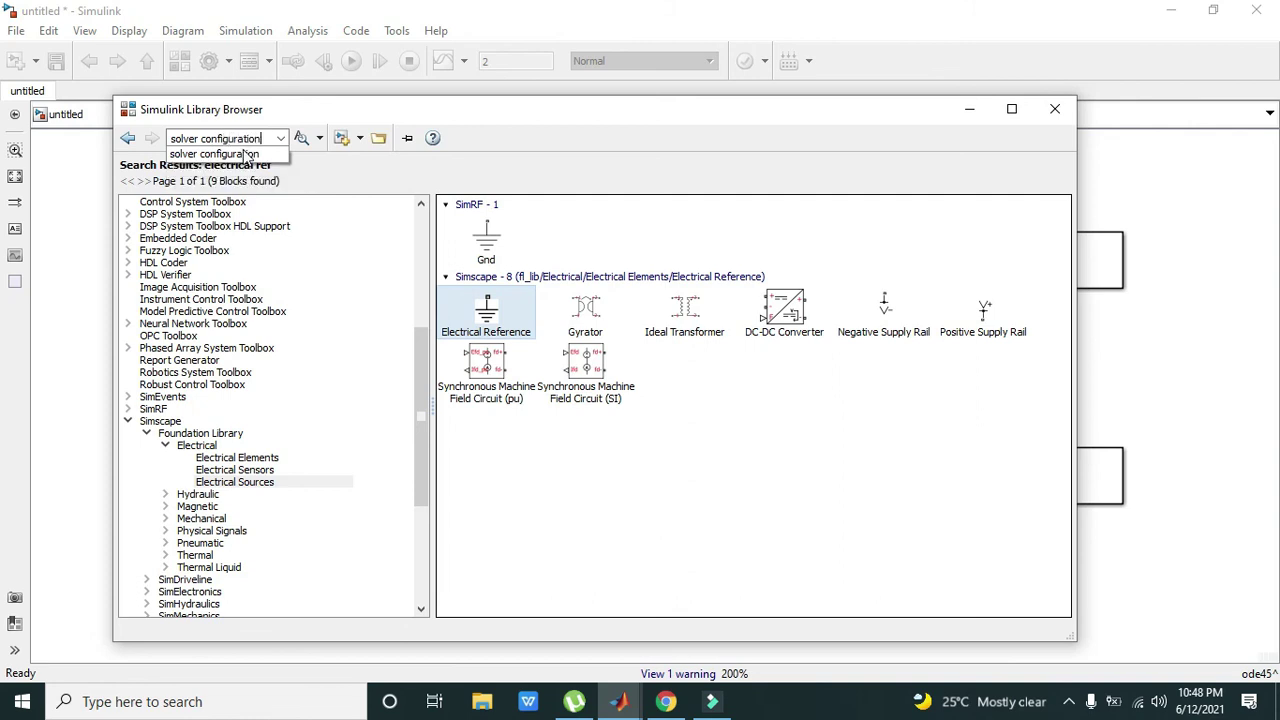
{"action": "type", "text": "ion"}
{"action": "left_click", "coordinate": [245, 154]}
{"action": "left_click", "coordinate": [301, 138]}
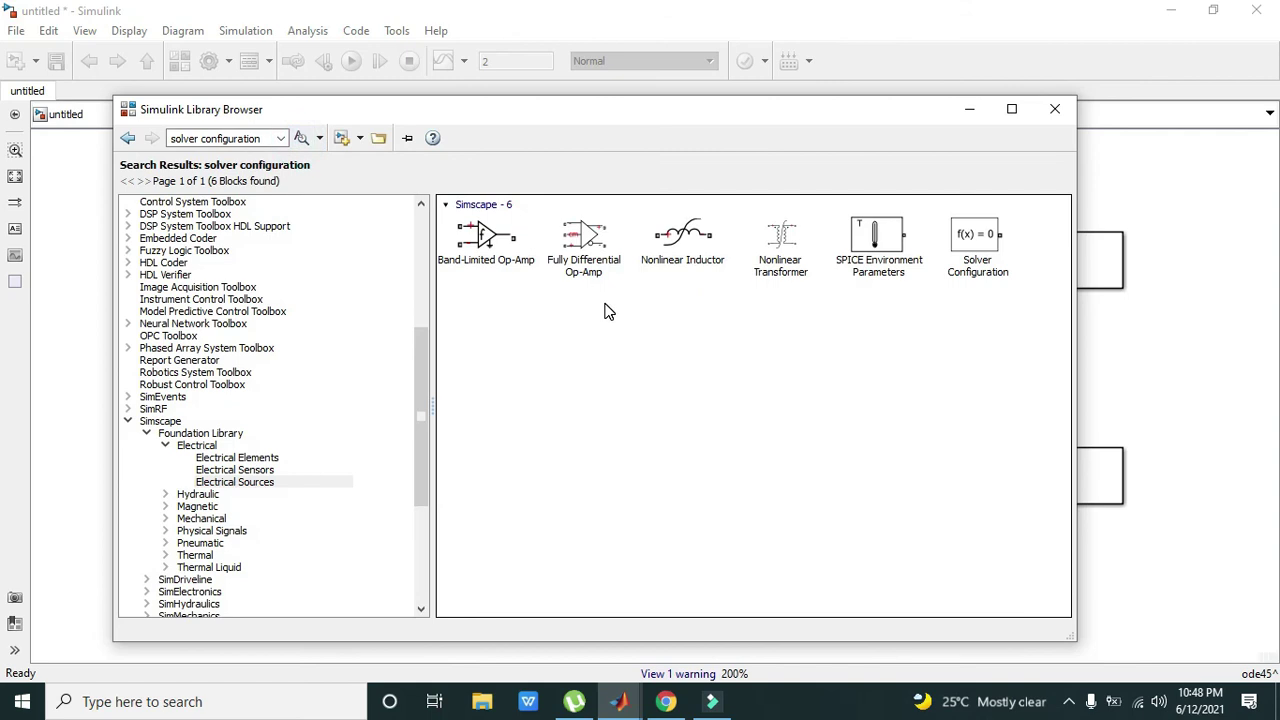
Step: Add the Solver Configuration block and place it on the bottom-left wire beside the source
{"action": "right_click", "coordinate": [968, 280]}
{"action": "left_click", "coordinate": [982, 284]}
{"action": "left_click", "coordinate": [966, 108]}
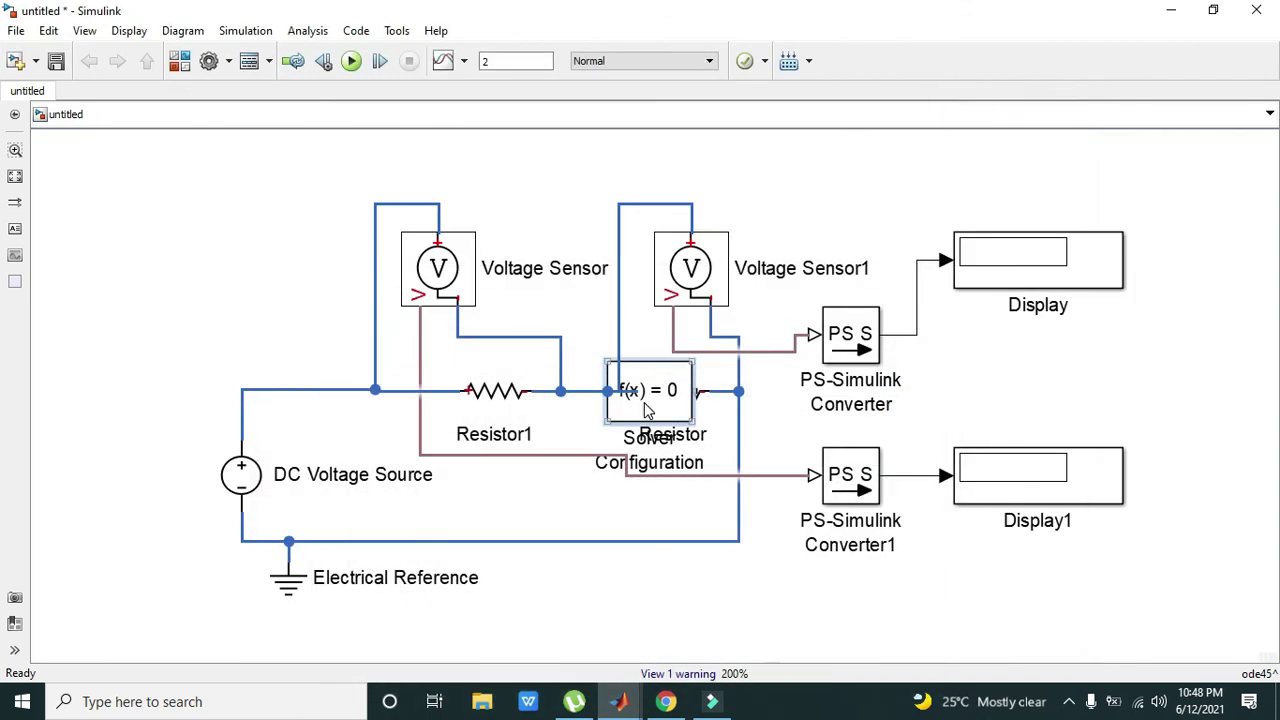
{"action": "left_click_drag", "start_coordinate": [647, 410], "coordinate": [242, 541]}
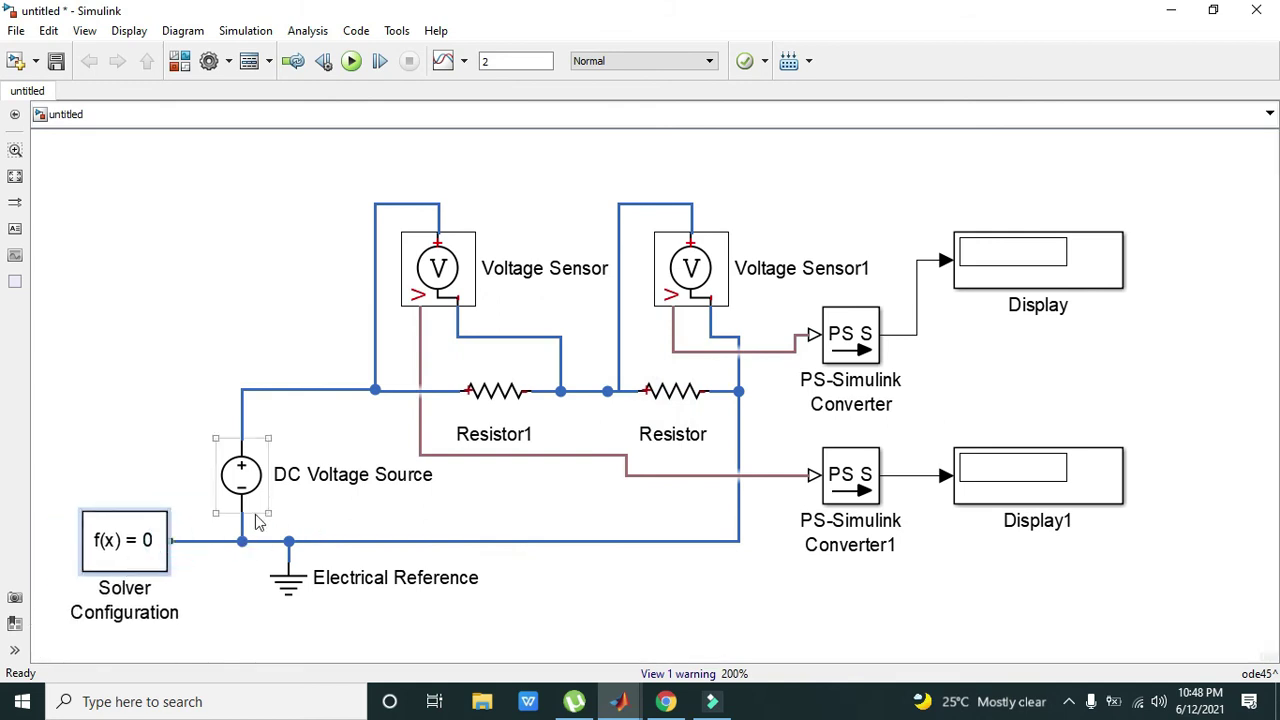
{"action": "left_click", "coordinate": [313, 524]}
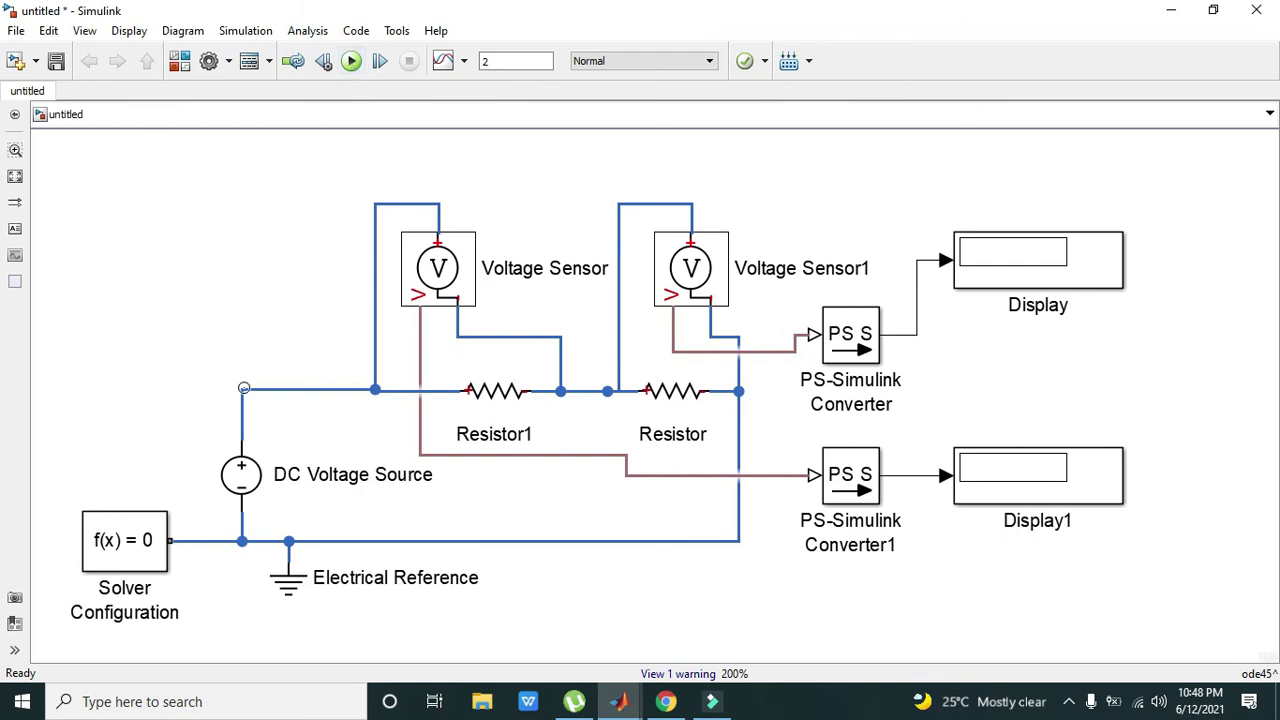
Step: Set the DC Voltage Source's constant voltage to 10 V
{"action": "double_click", "coordinate": [241, 475]}
{"action": "double_click", "coordinate": [600, 390]}
{"action": "type", "text": "10"}
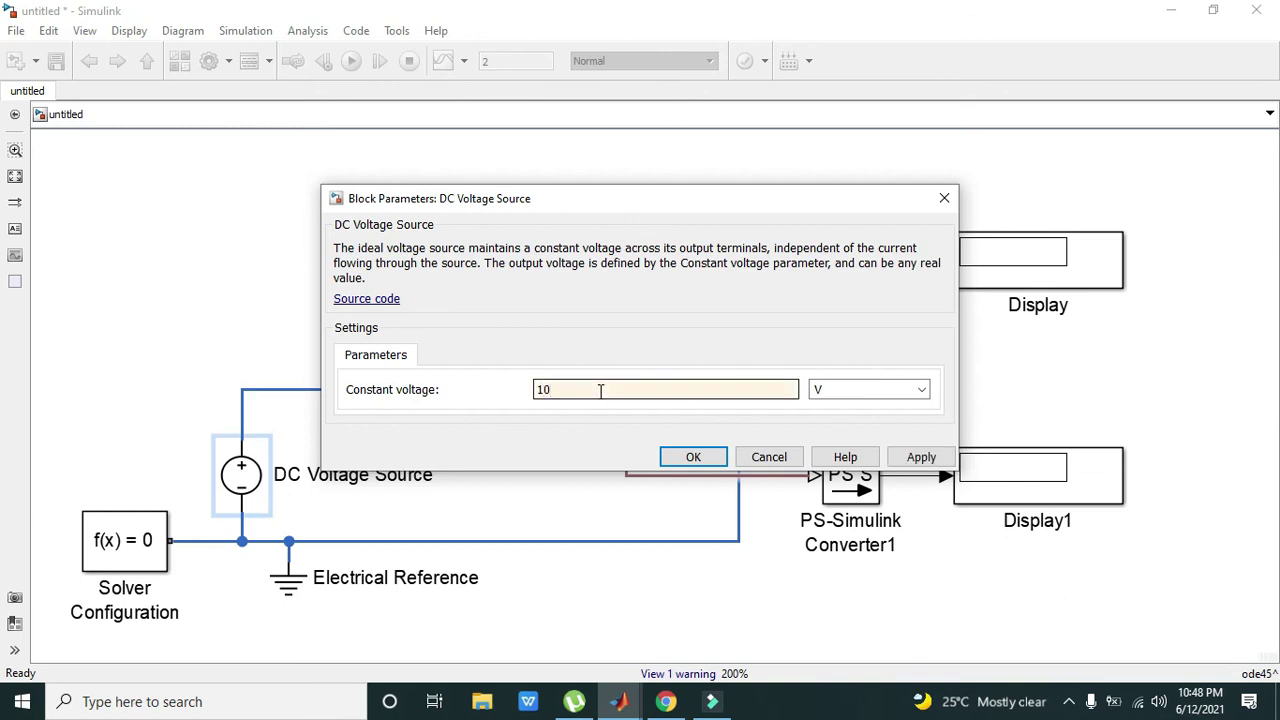
{"action": "left_click", "coordinate": [693, 457]}
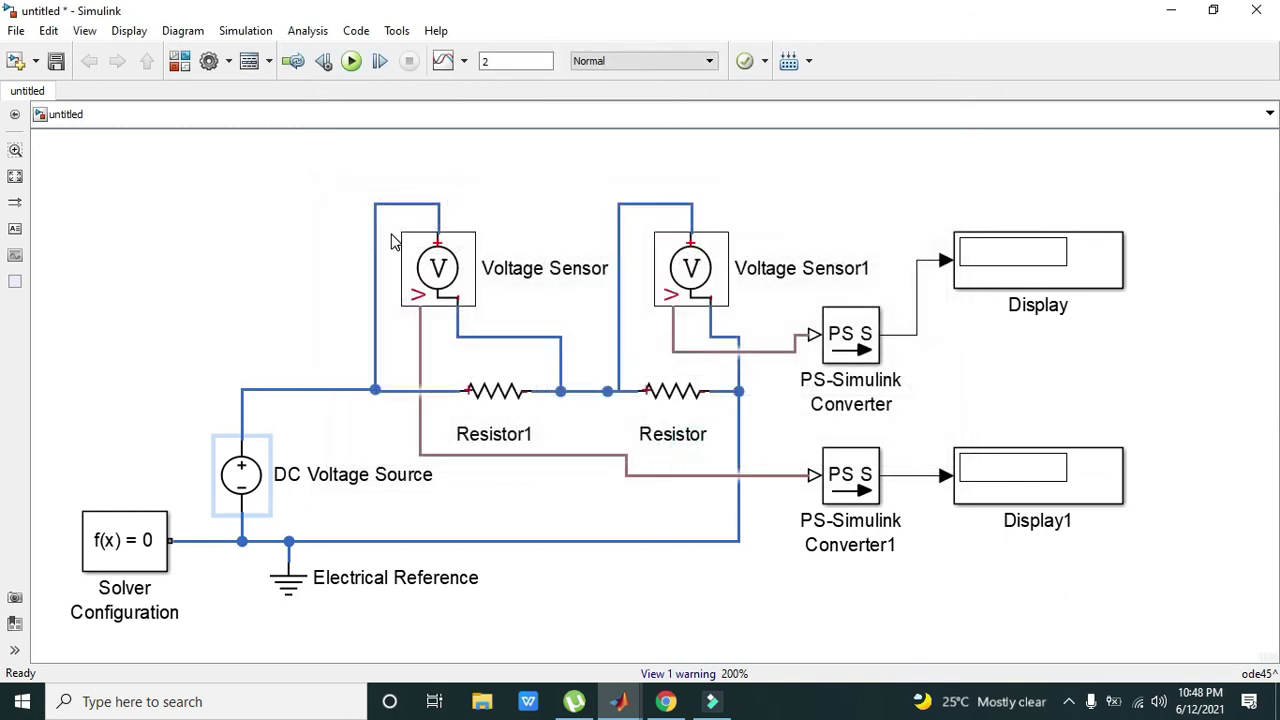
{"action": "left_click", "coordinate": [337, 174]}
Step: Run the simulation so the displays show 6.667 and 3.333
{"action": "left_click", "coordinate": [351, 61]}
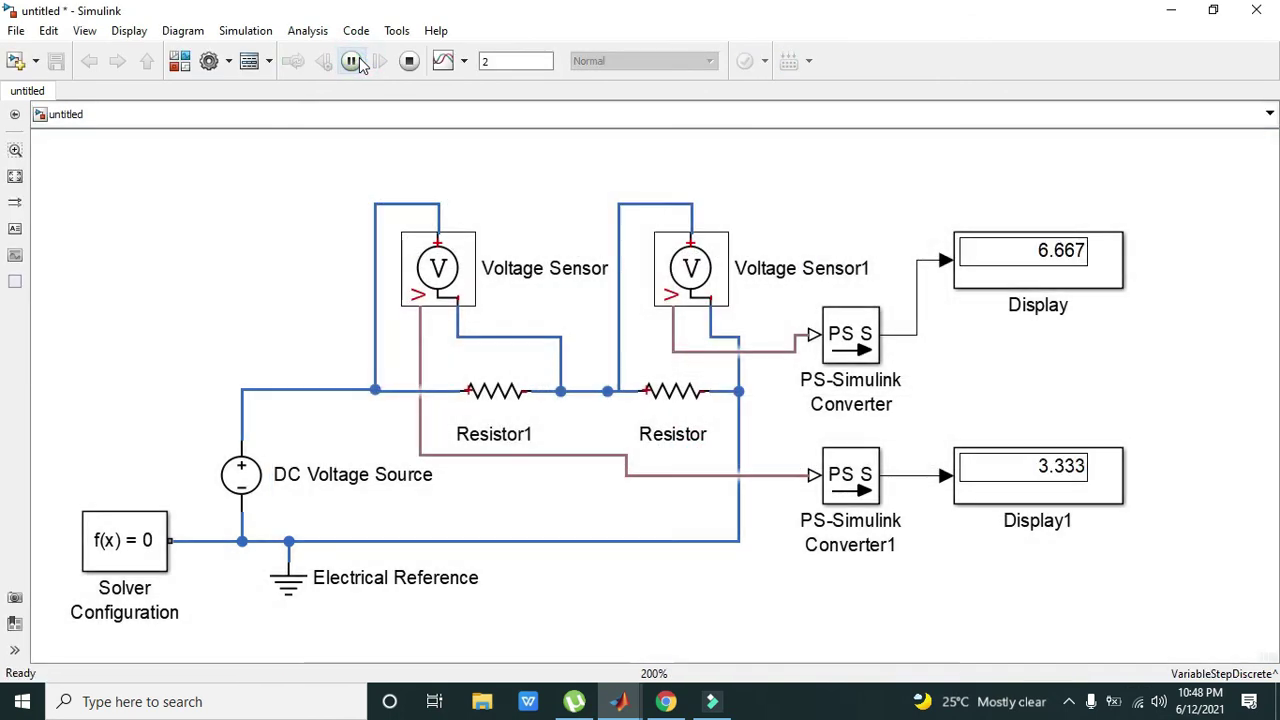
{"action": "left_click", "coordinate": [750, 268]}
{"action": "left_click", "coordinate": [1038, 420]}
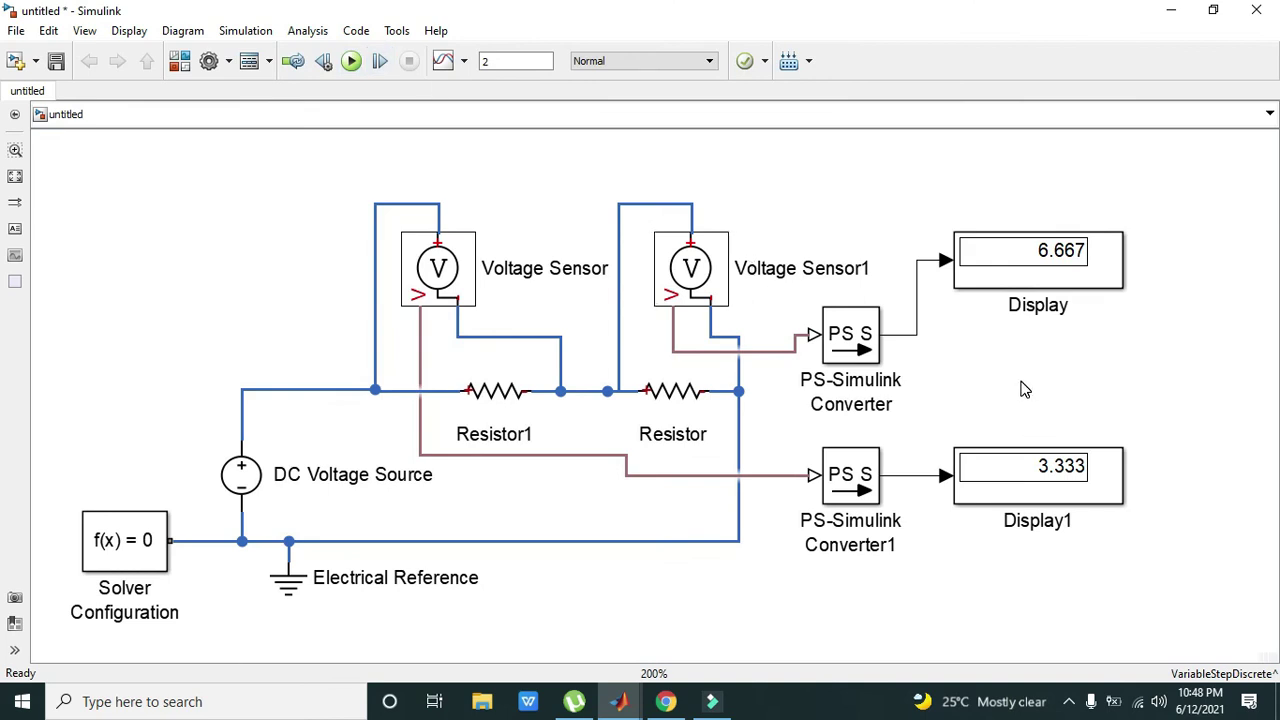
{"action": "left_click", "coordinate": [677, 396]}
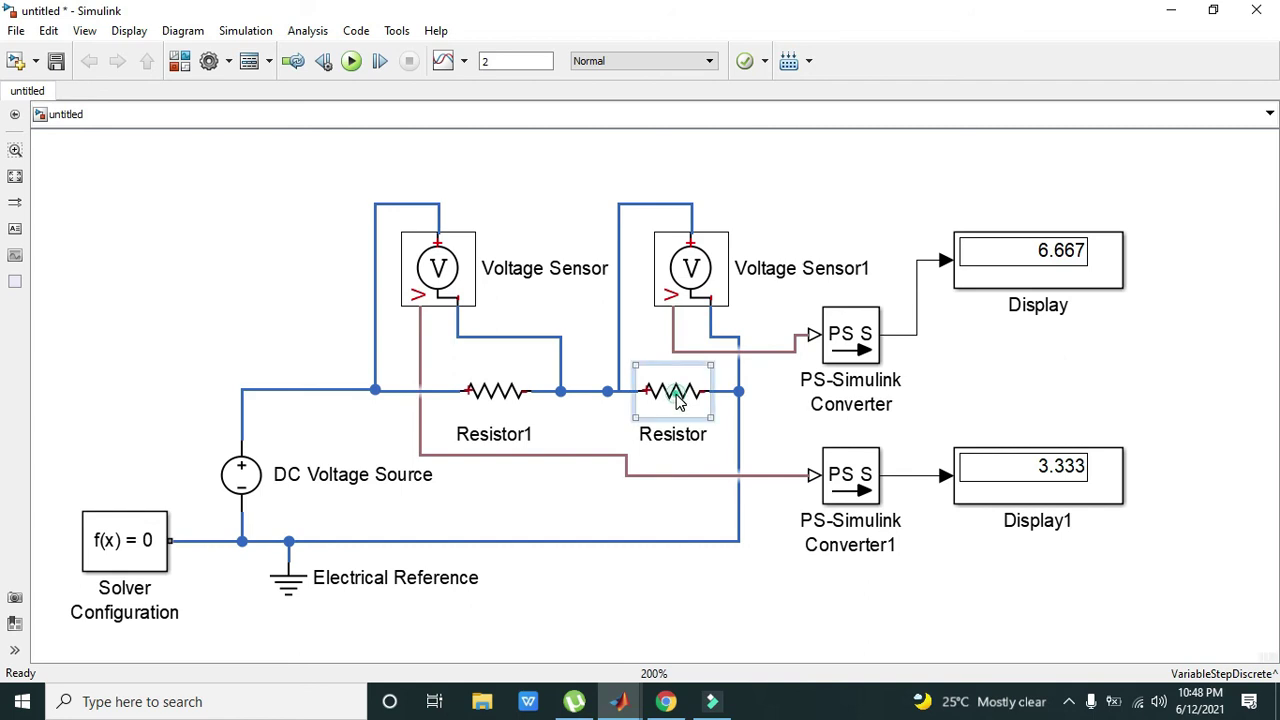
{"action": "double_click", "coordinate": [677, 394]}
{"action": "left_click", "coordinate": [767, 487]}
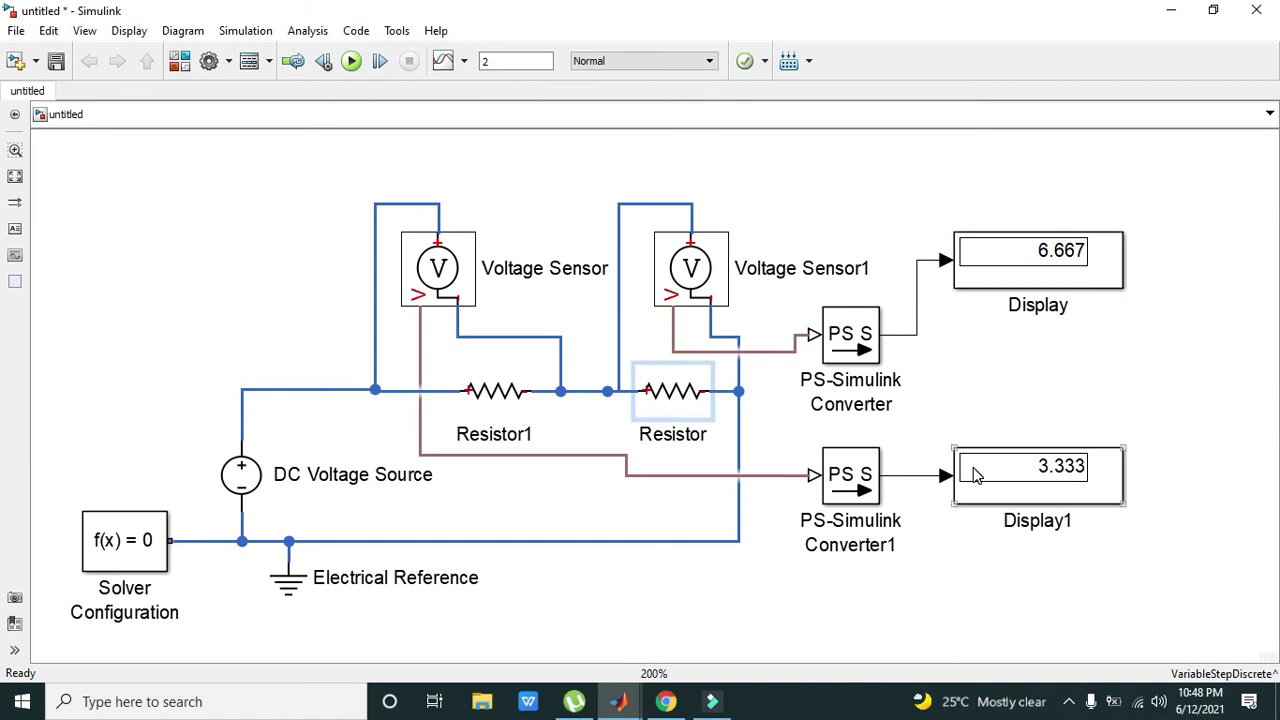
{"action": "double_click", "coordinate": [479, 400]}
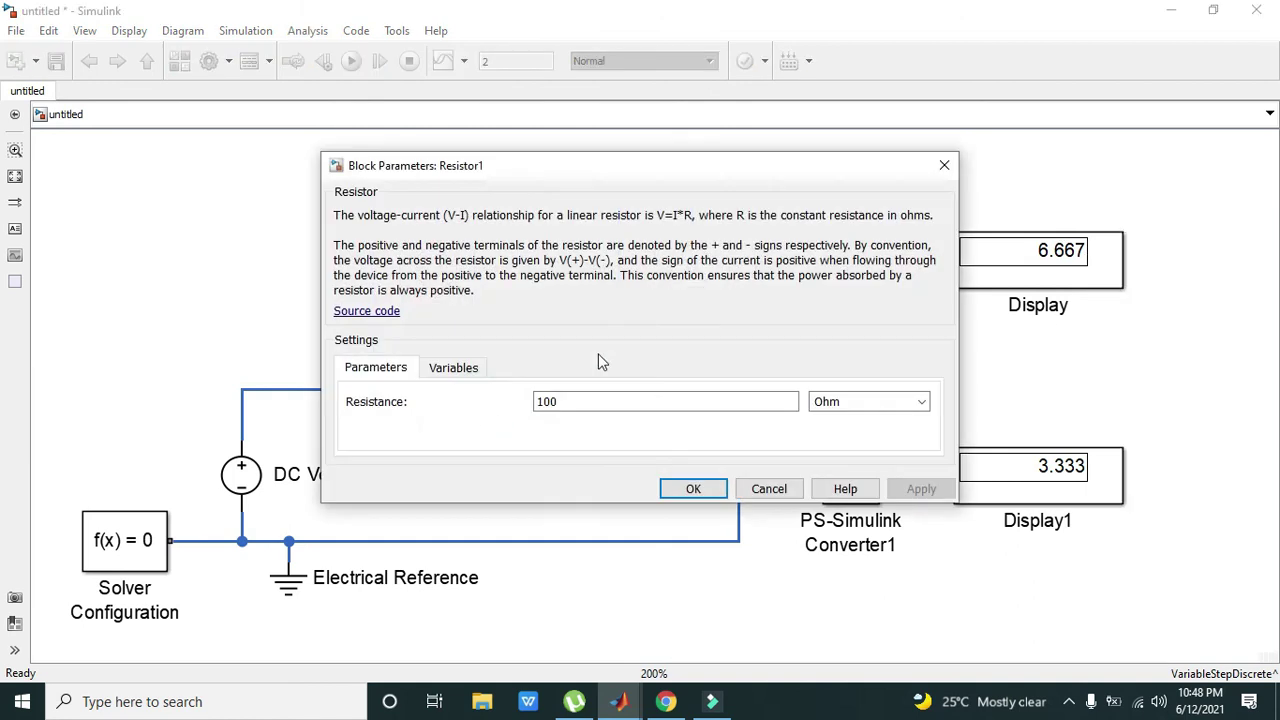
{"action": "left_click", "coordinate": [697, 489]}
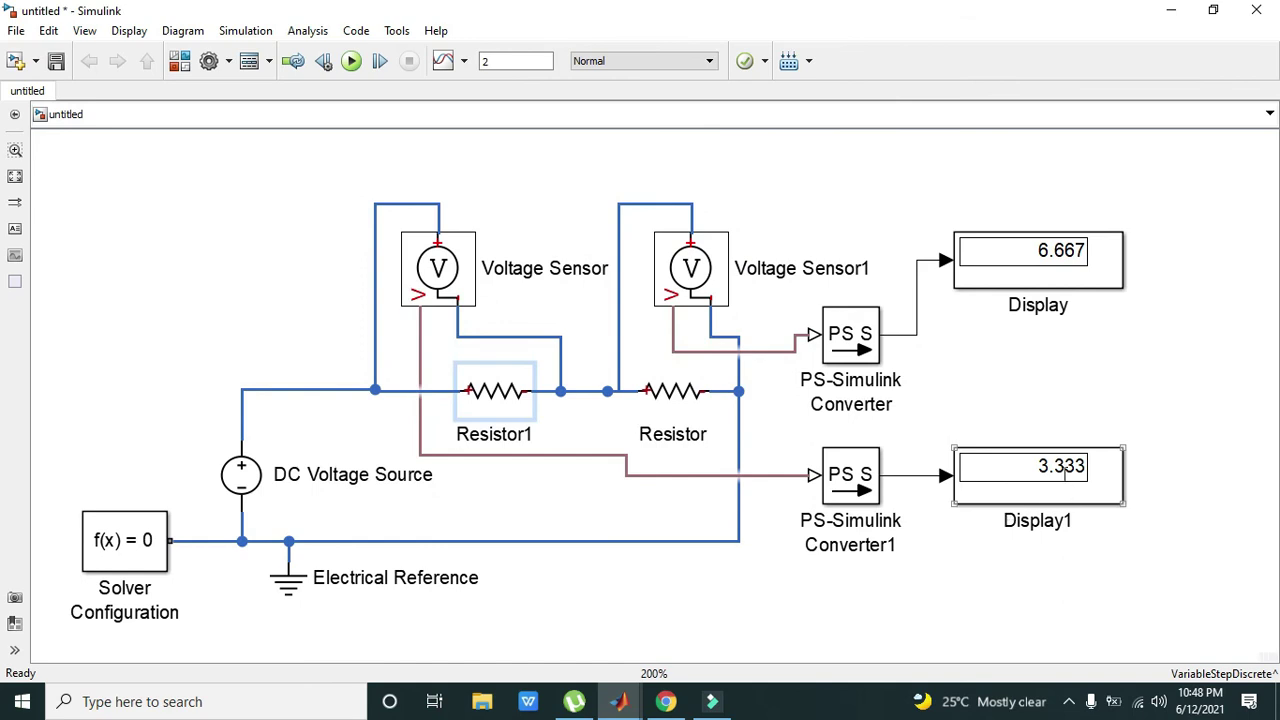
{"action": "left_click", "coordinate": [1034, 414]}
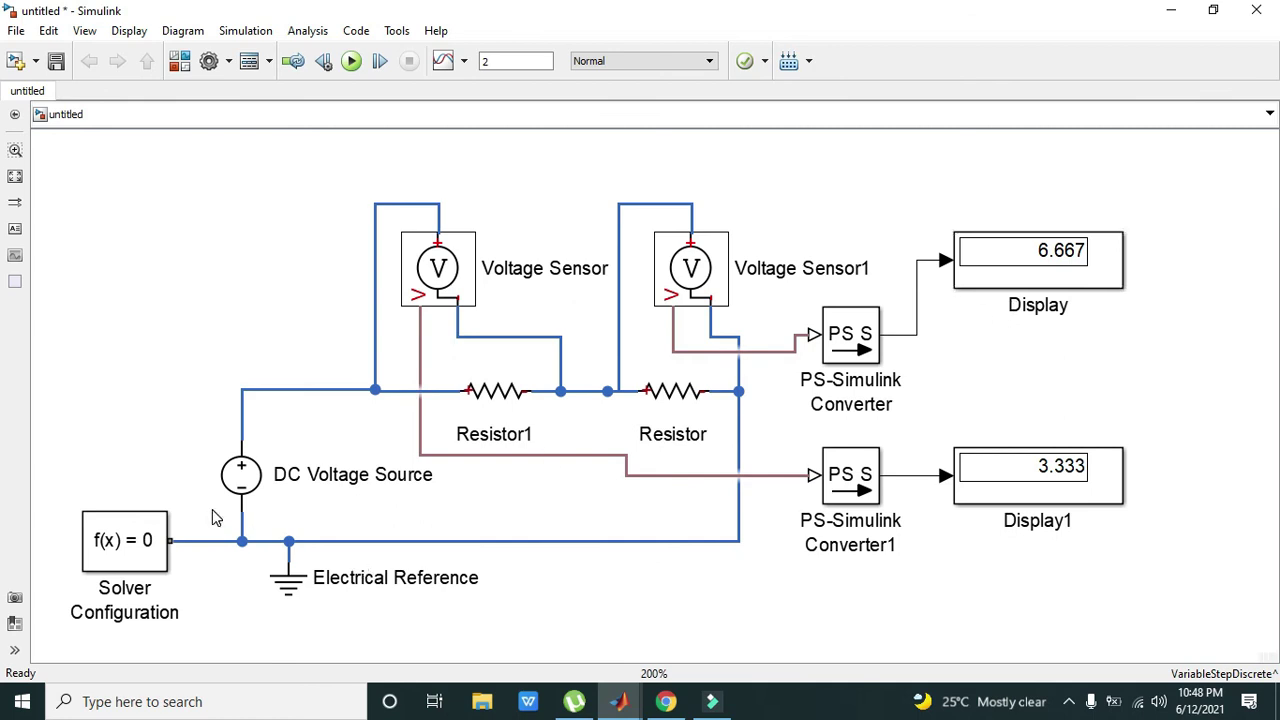
{"action": "left_click", "coordinate": [249, 480]}
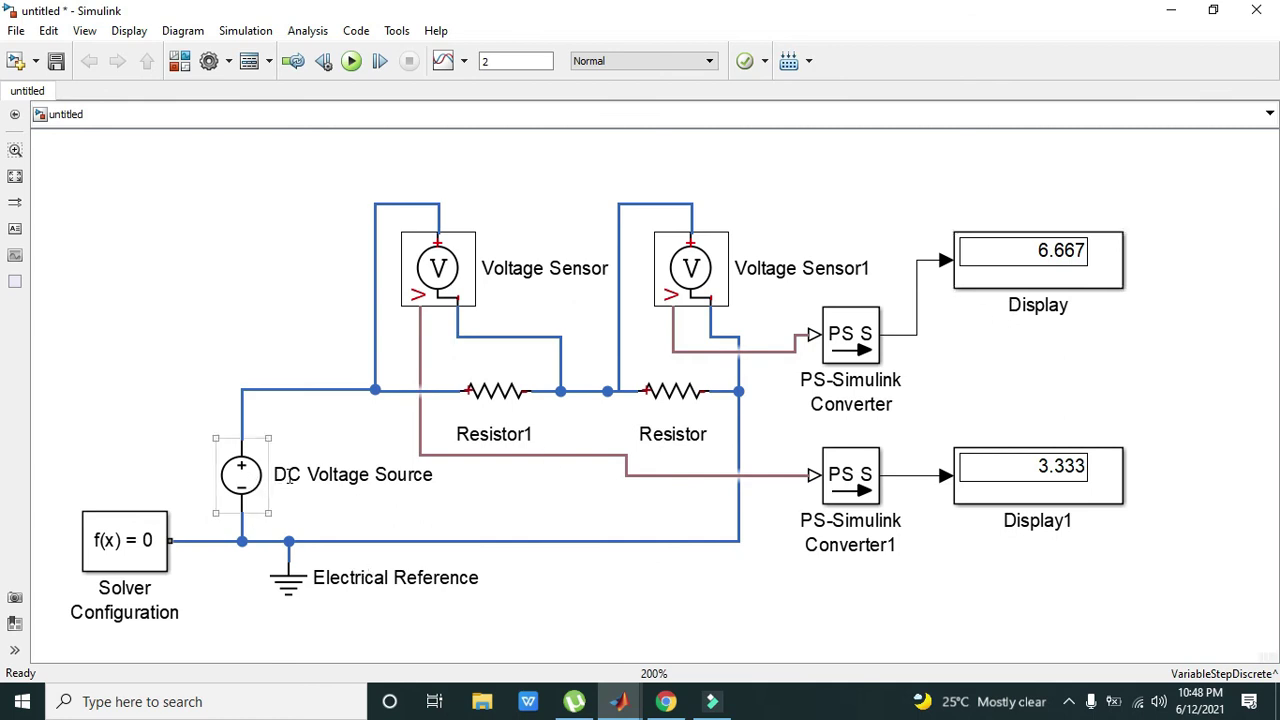
{"action": "left_click", "coordinate": [438, 482]}
{"action": "left_click", "coordinate": [508, 406]}
{"action": "left_click", "coordinate": [575, 405]}
{"action": "left_click", "coordinate": [706, 396]}
{"action": "left_click", "coordinate": [945, 500]}
{"action": "left_click", "coordinate": [952, 370]}
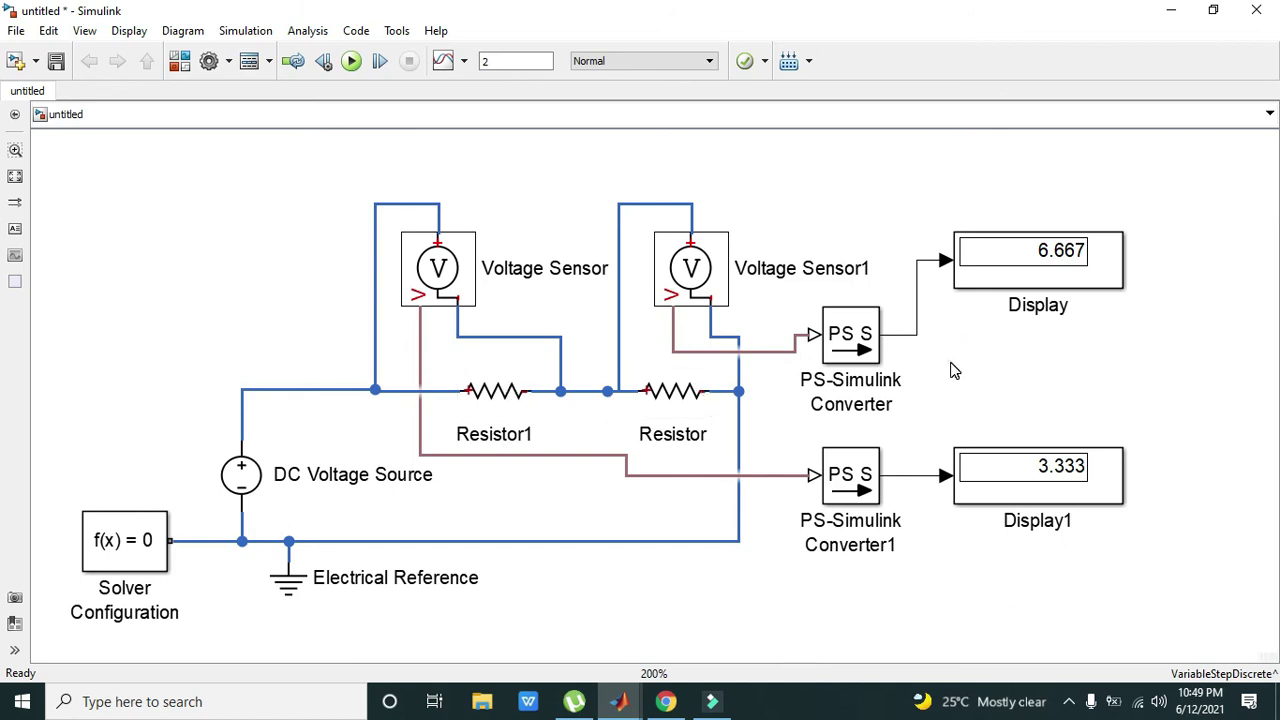